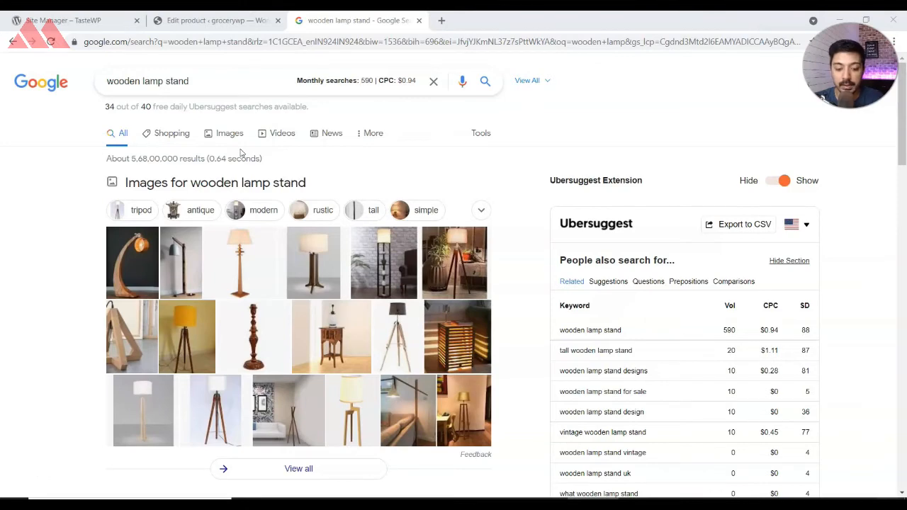
# - Examine the Google web results for "wooden lamp stand" and open the shopping results for the same query
pyautogui.scroll(-5, 241, 153)
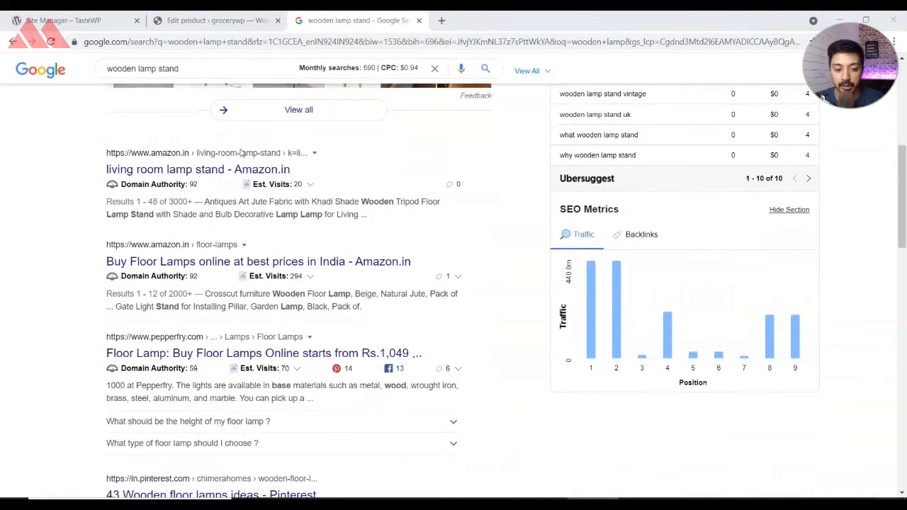
pyautogui.scroll(-4, 241, 152)
pyautogui.scroll(1, 567, 308)
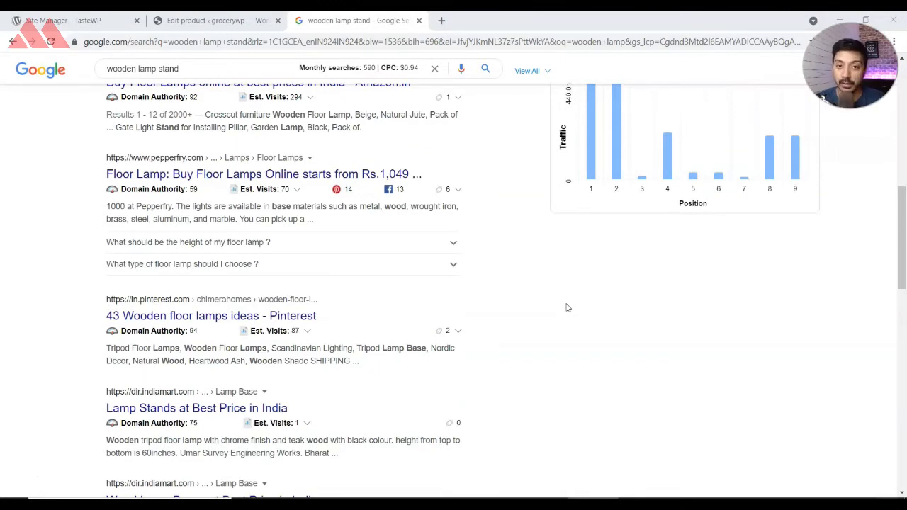
pyautogui.scroll(-2, 567, 308)
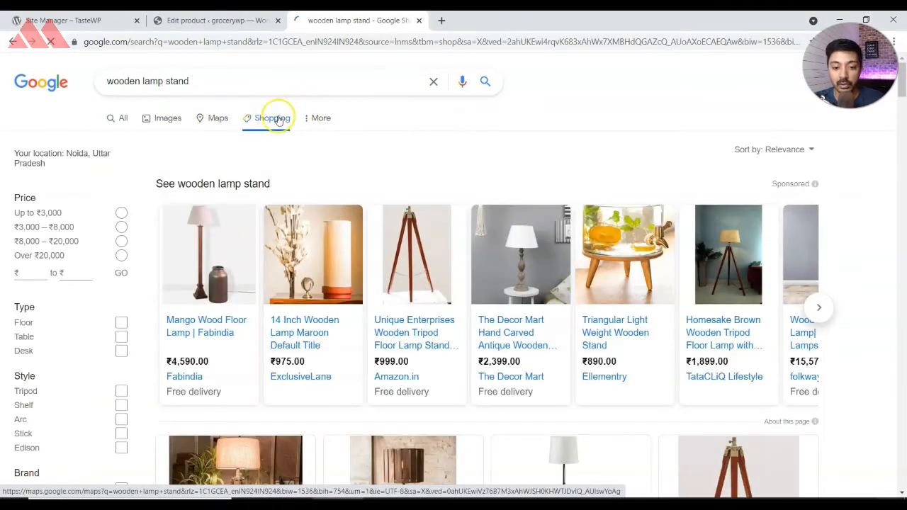
pyautogui.click(276, 119)
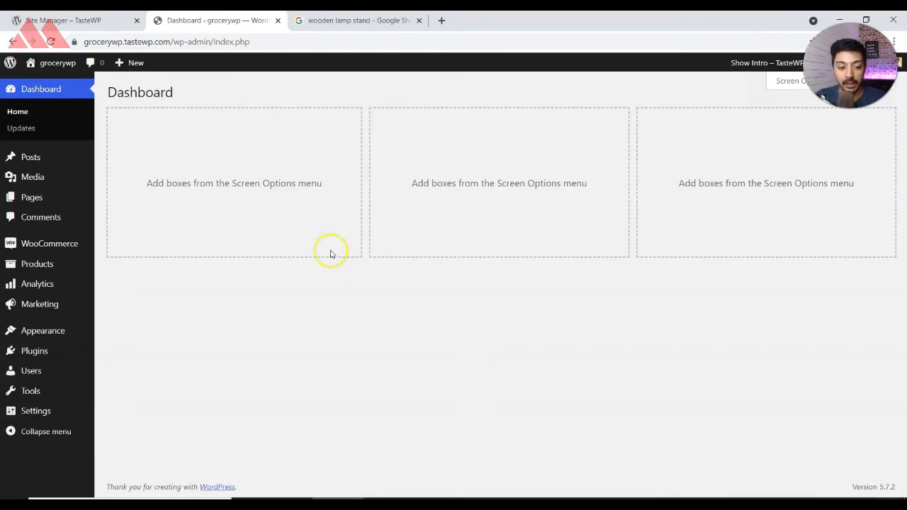
# - Install the plugin from the file wpseo-woocommerce.zip and activate it on the grocerywp site
pyautogui.moveTo(45, 350)
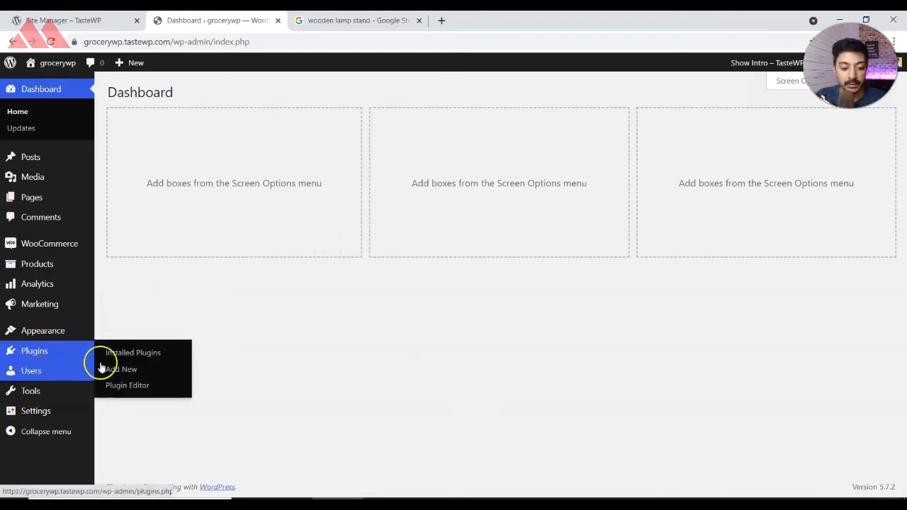
pyautogui.click(121, 372)
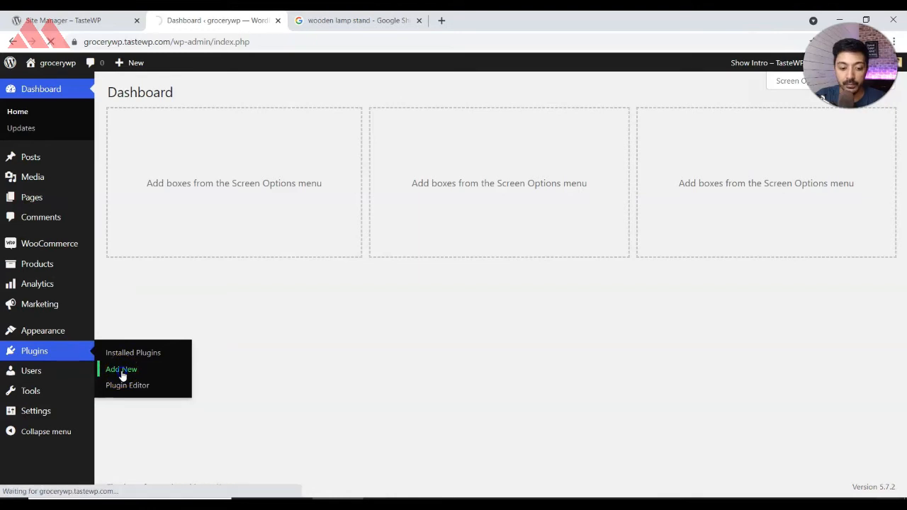
pyautogui.click(220, 95)
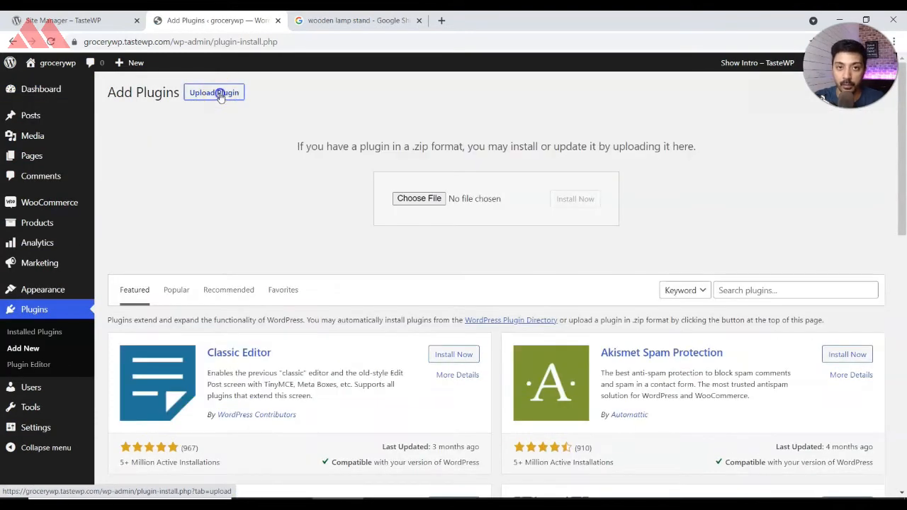
pyautogui.click(413, 199)
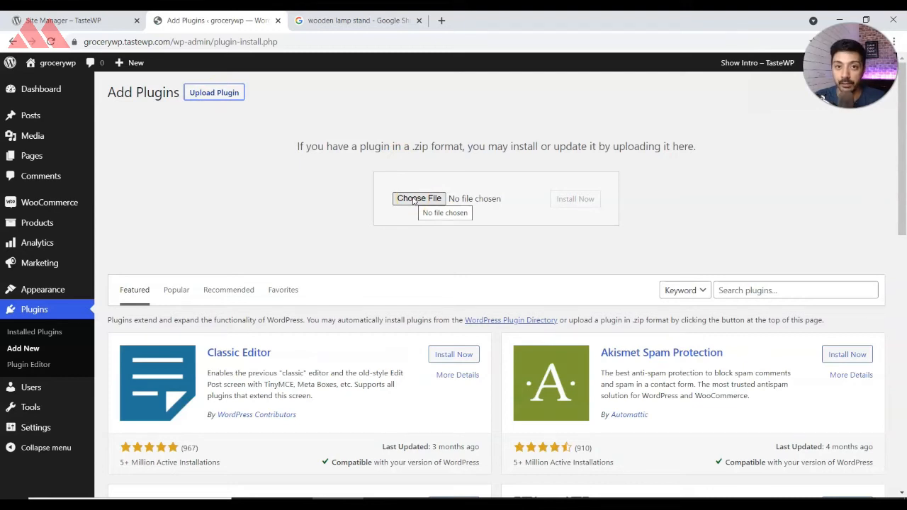
pyautogui.click(414, 199)
pyautogui.doubleClick(452, 195)
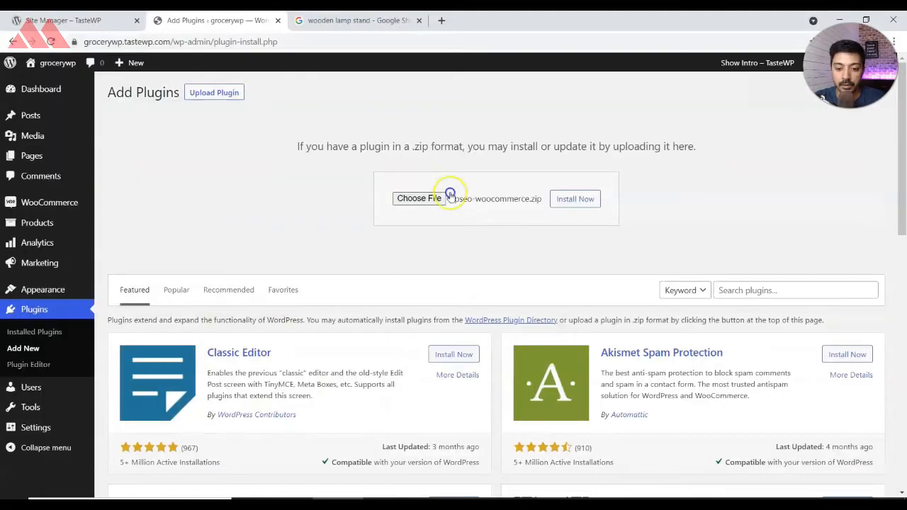
pyautogui.click(575, 199)
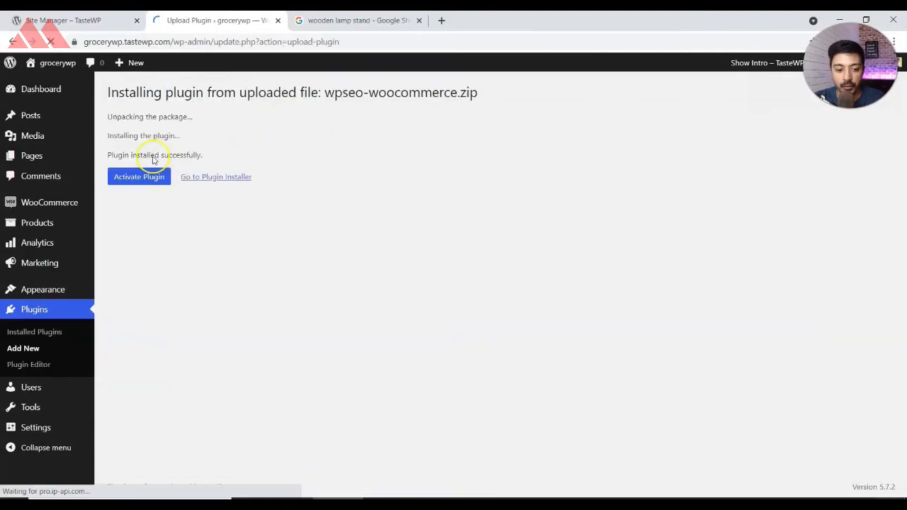
pyautogui.click(126, 178)
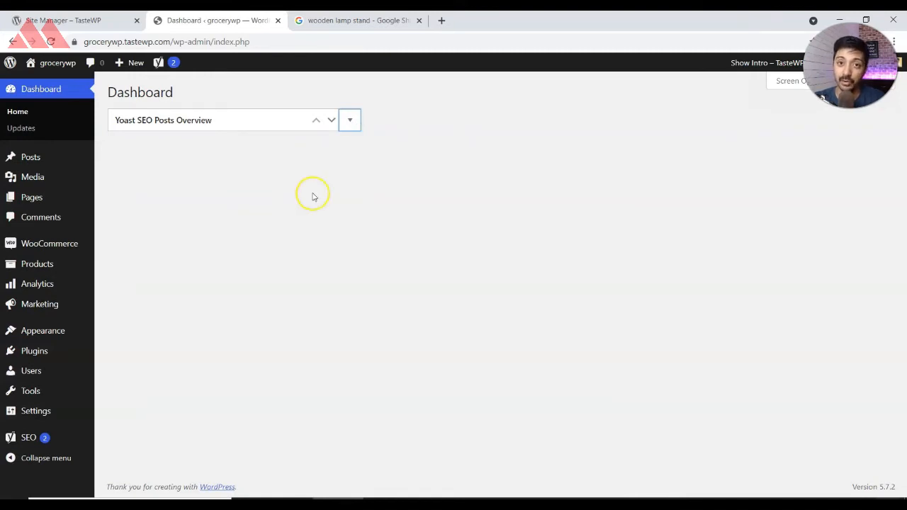
# - Open the WooCommerce SEO settings of the Yoast SEO plugin
pyautogui.moveTo(22, 243)
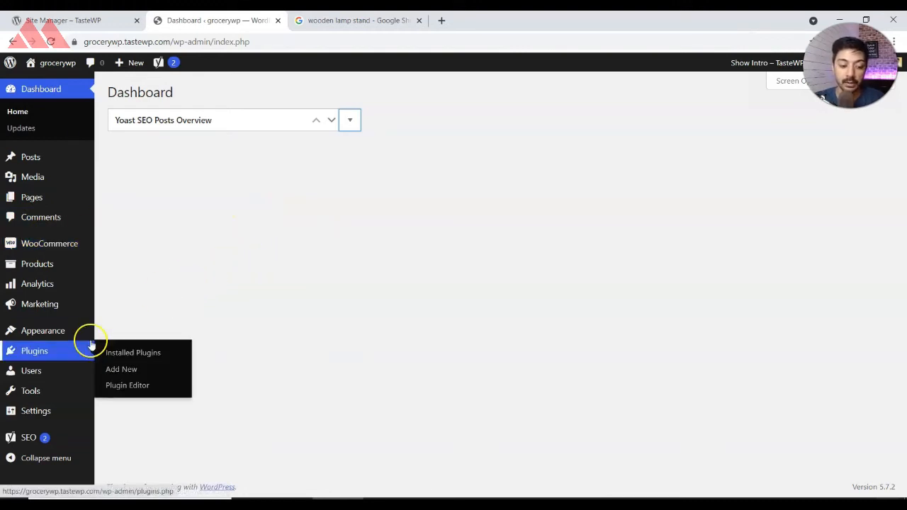
pyautogui.moveTo(29, 438)
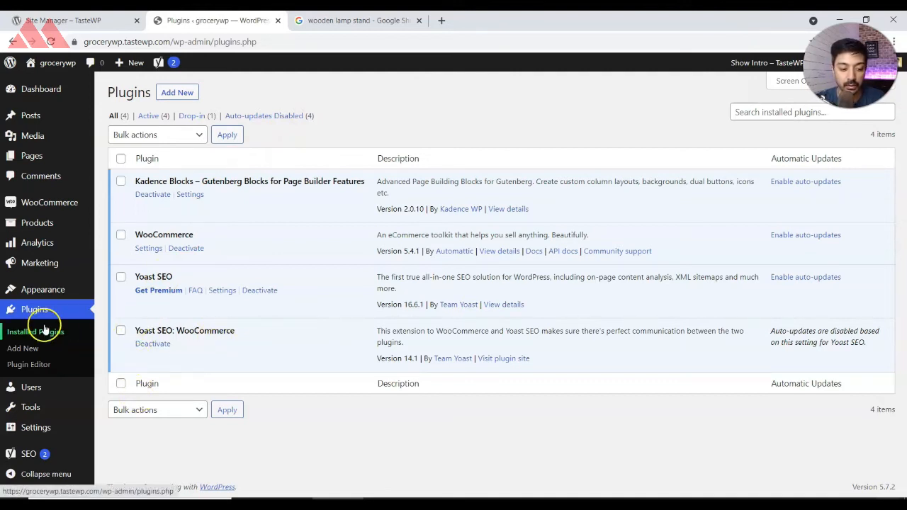
pyautogui.moveTo(28, 455)
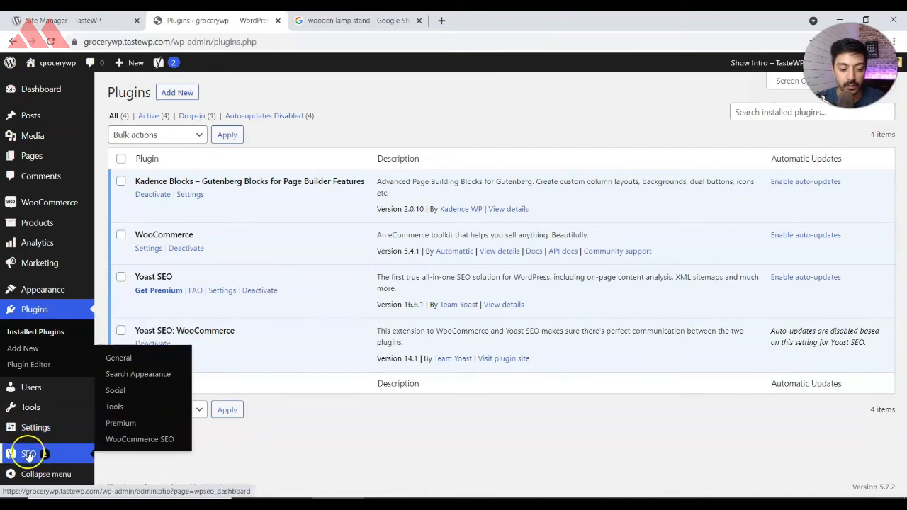
pyautogui.click(166, 442)
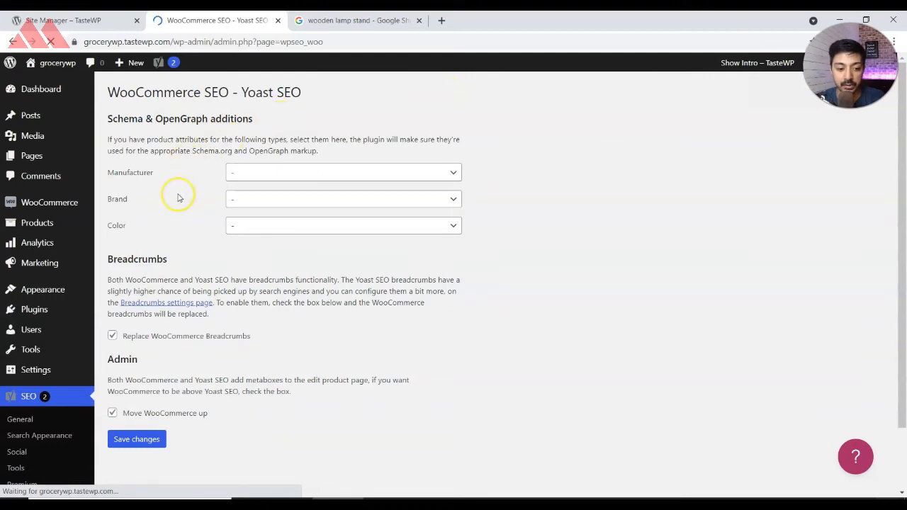
# - Examine which product attributes are offered for Manufacturer, Brand and Color under Schema & OpenGraph additions
pyautogui.click(257, 199)
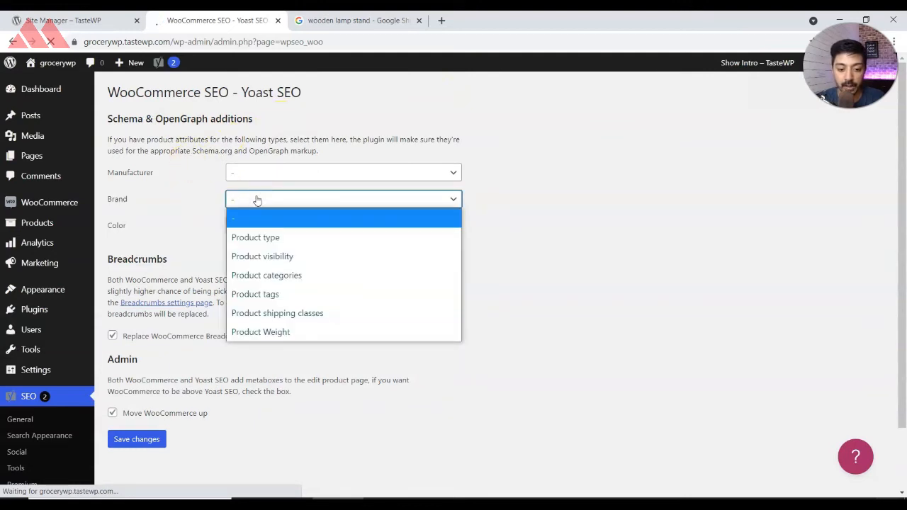
pyautogui.click(193, 214)
pyautogui.click(248, 228)
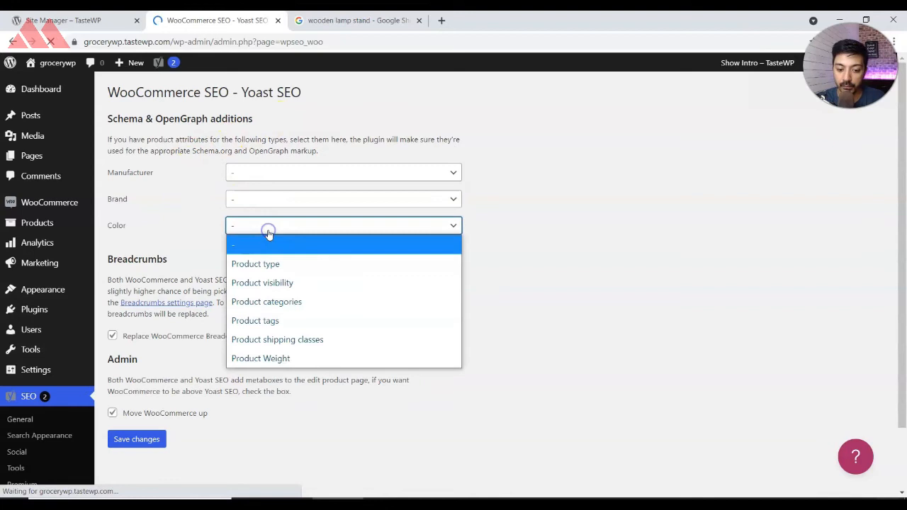
pyautogui.click(571, 234)
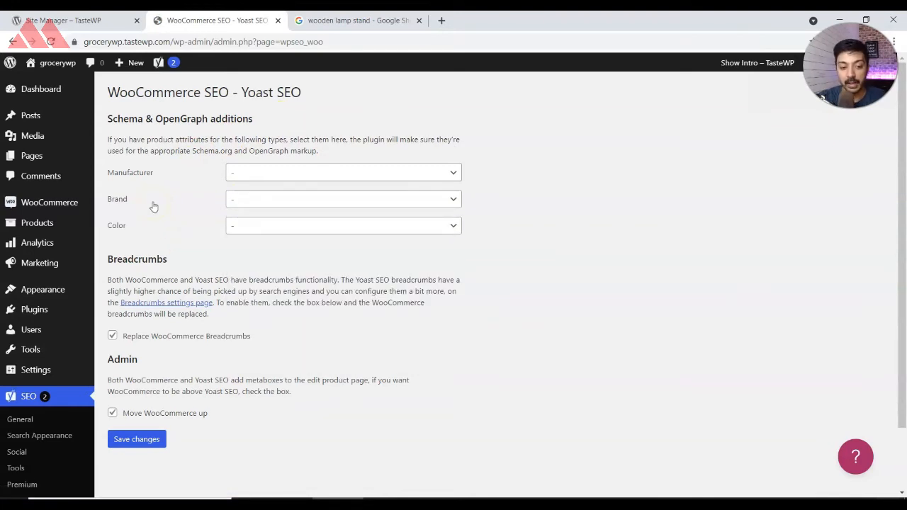
pyautogui.click(202, 184)
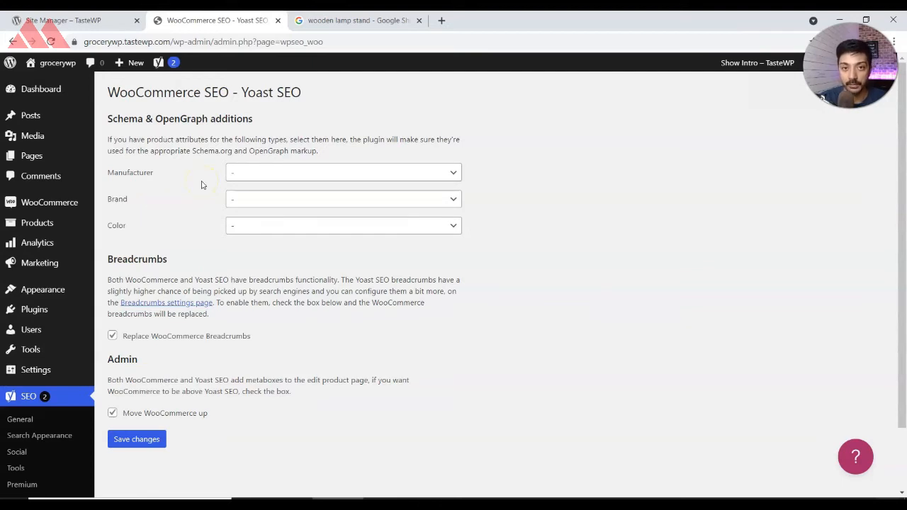
pyautogui.click(260, 175)
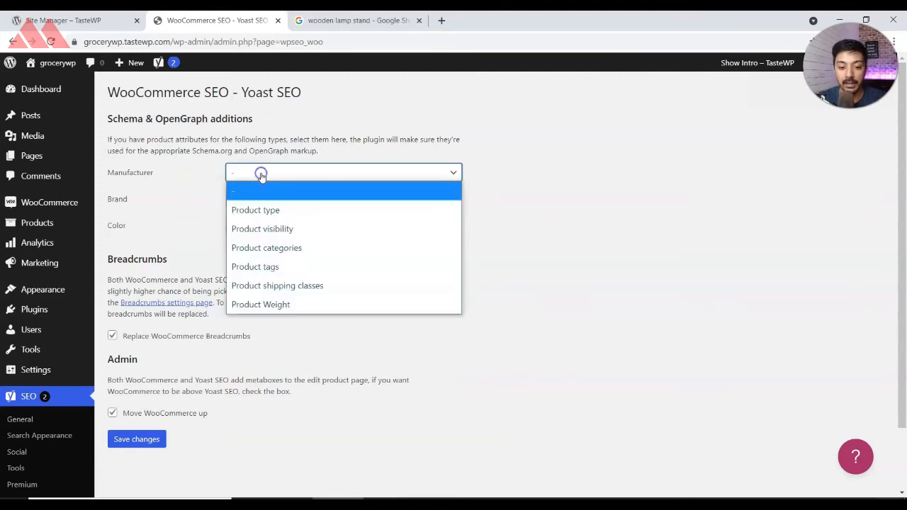
pyautogui.click(118, 200)
pyautogui.click(120, 239)
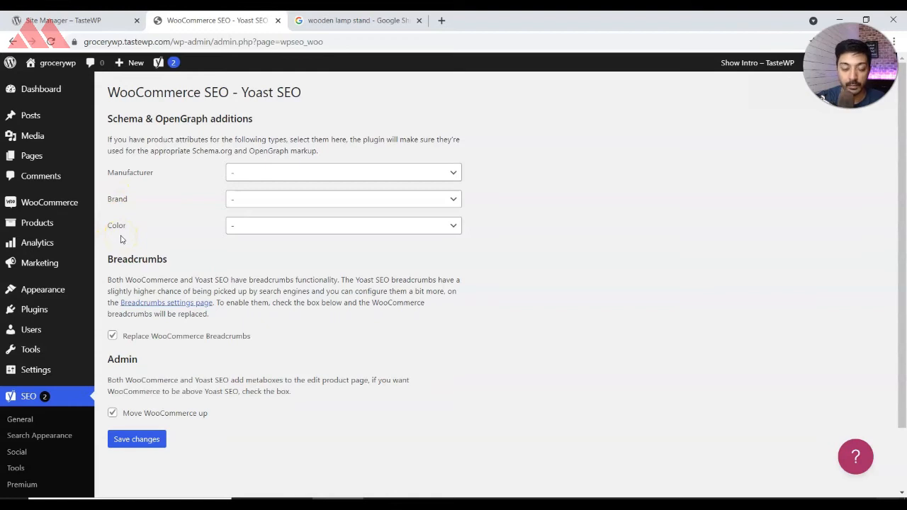
# - Add a product attribute named Brand with the slug brand and archives enabled
pyautogui.moveTo(35, 226)
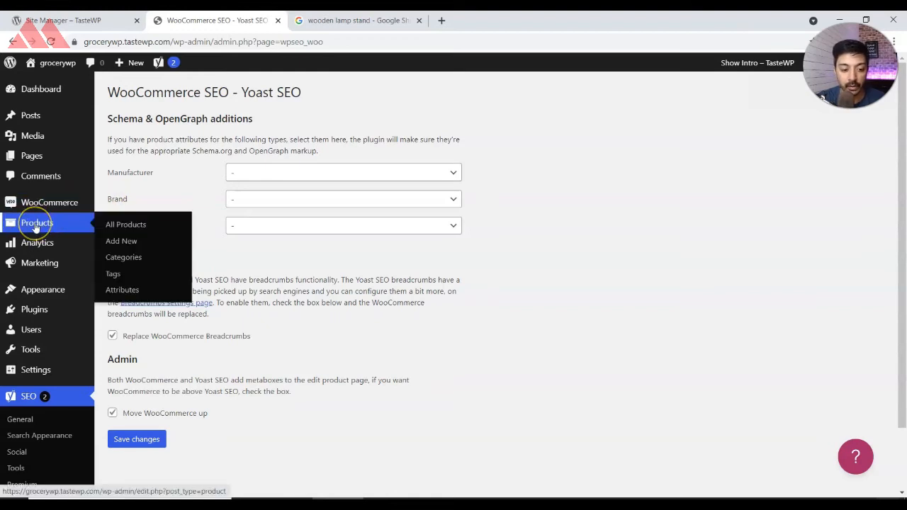
pyautogui.click(117, 290)
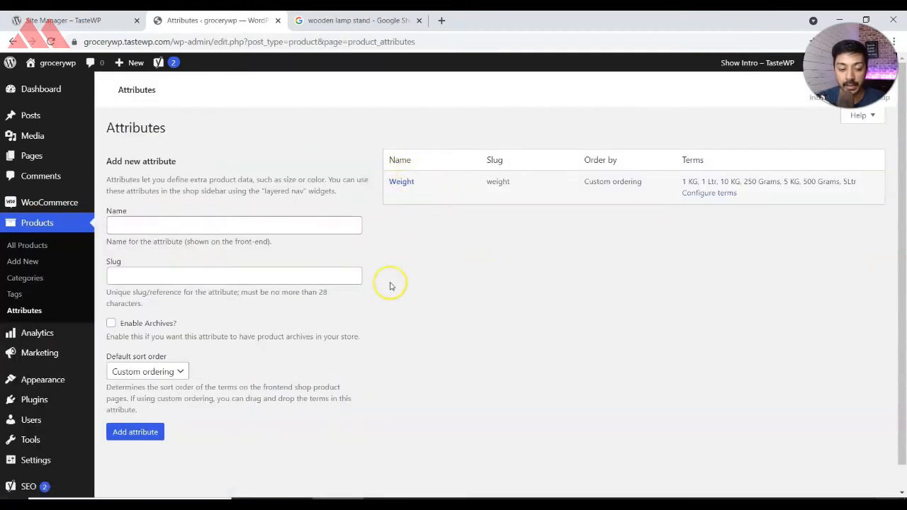
pyautogui.click(245, 227)
pyautogui.write('Brand')
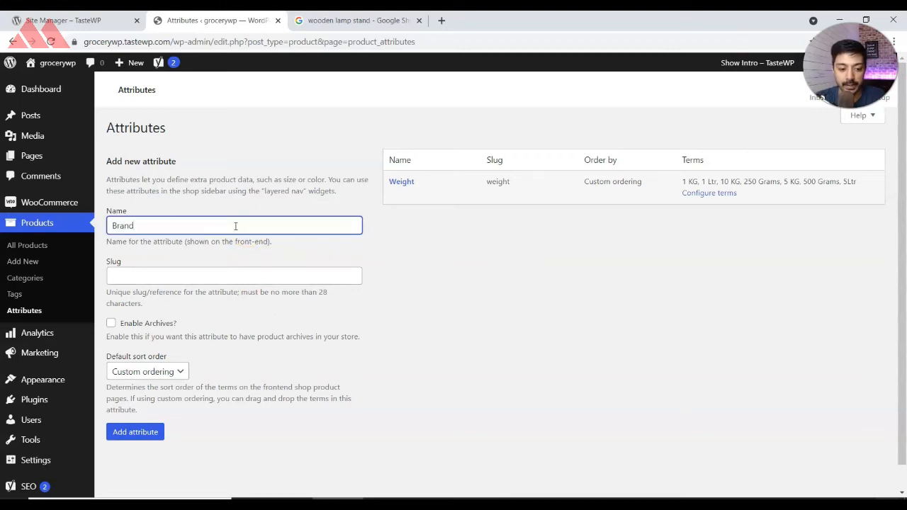
pyautogui.press('Tab')
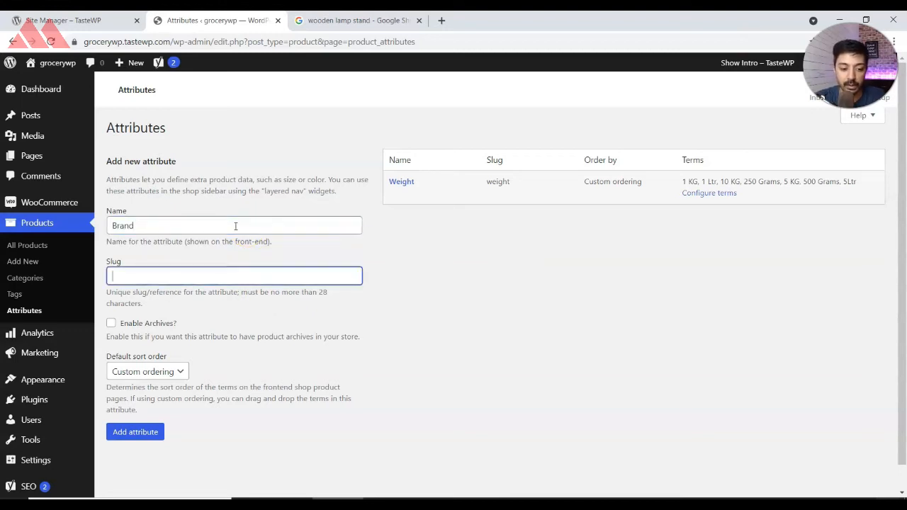
pyautogui.write('brand')
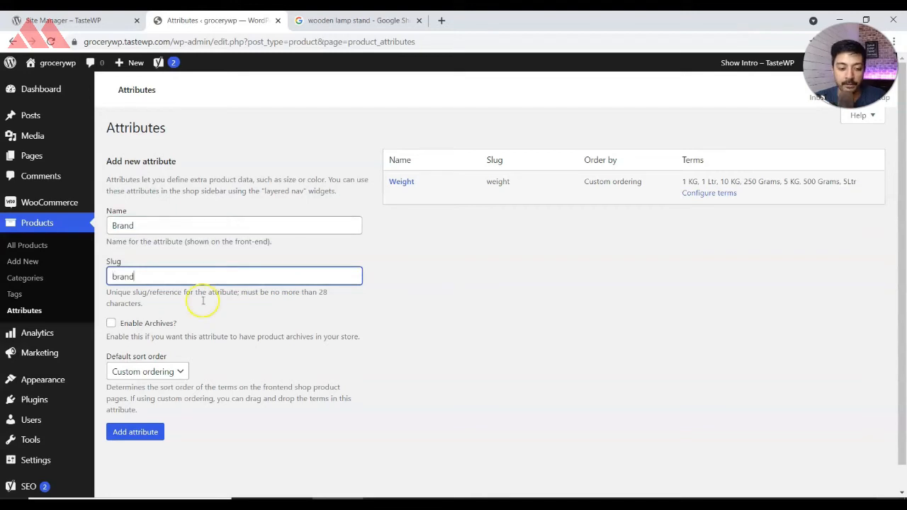
pyautogui.scroll(-1, 113, 301)
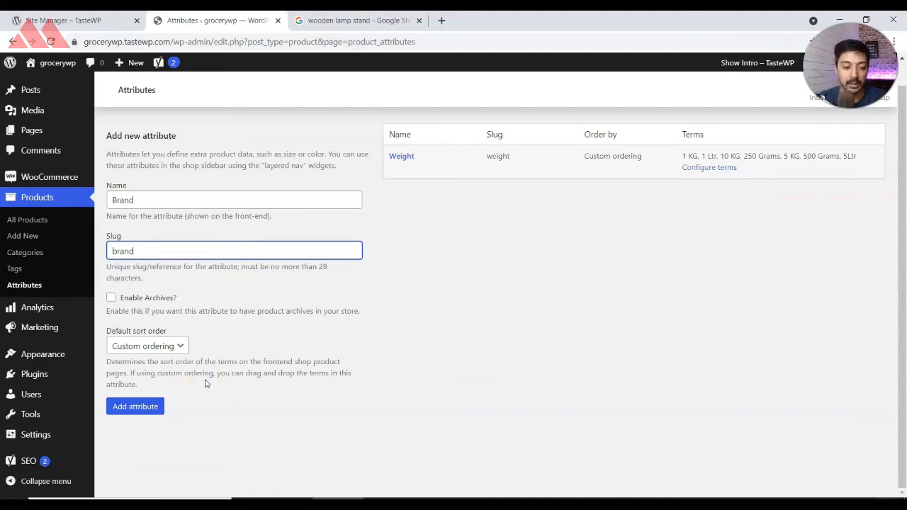
pyautogui.click(111, 298)
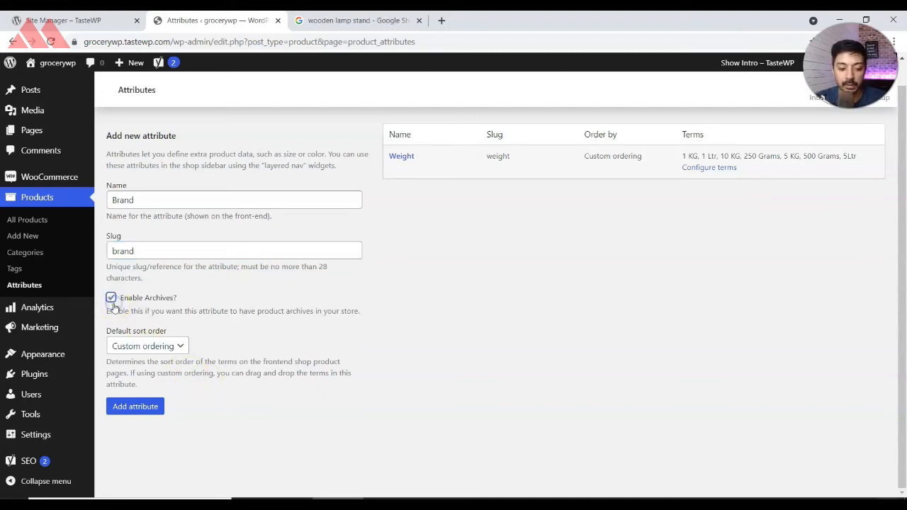
pyautogui.click(122, 407)
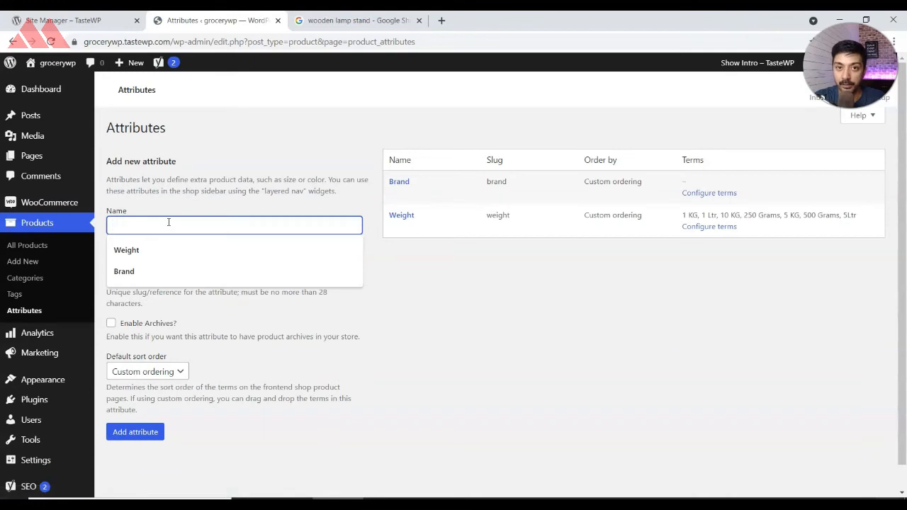
# - Add a product attribute named Color with the slug color and archives enabled
pyautogui.write('Color')
pyautogui.press('Tab')
pyautogui.write('color')
pyautogui.click(112, 323)
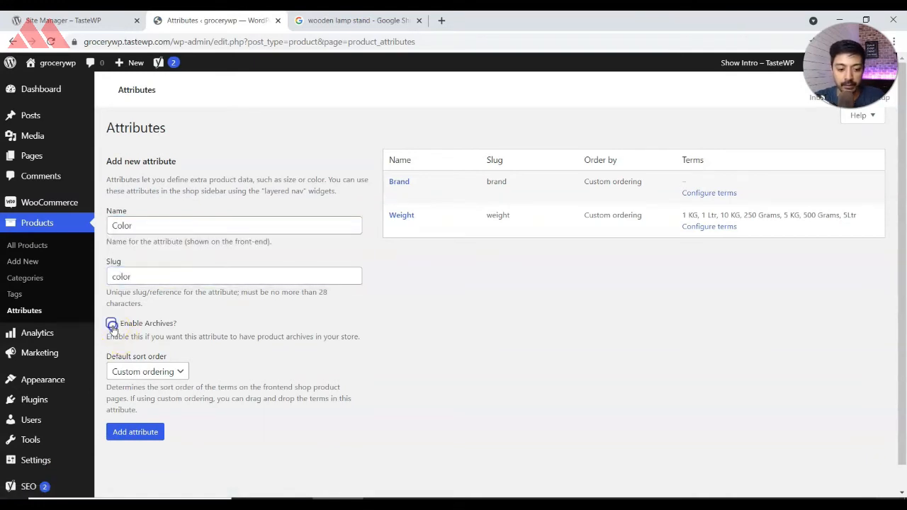
pyautogui.click(125, 432)
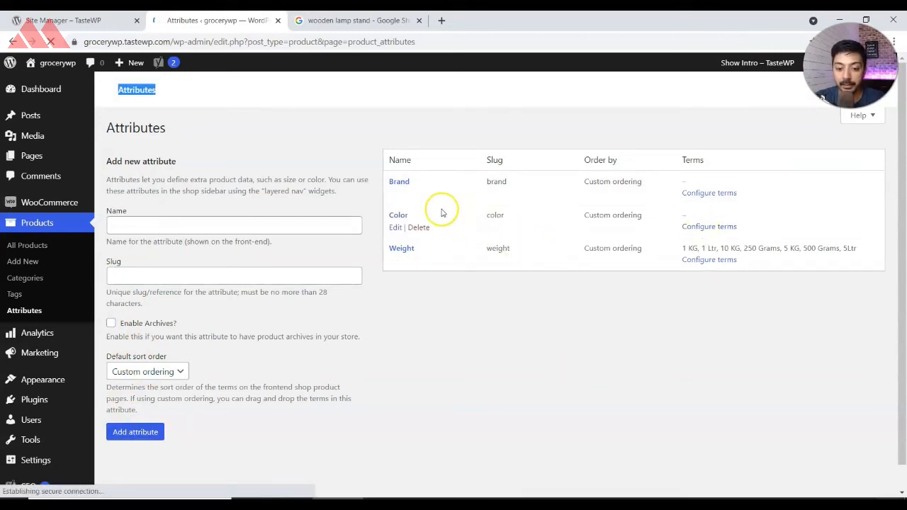
# - Add the term Red with the slug red and the description "This is red products" to the Color attribute
pyautogui.click(724, 229)
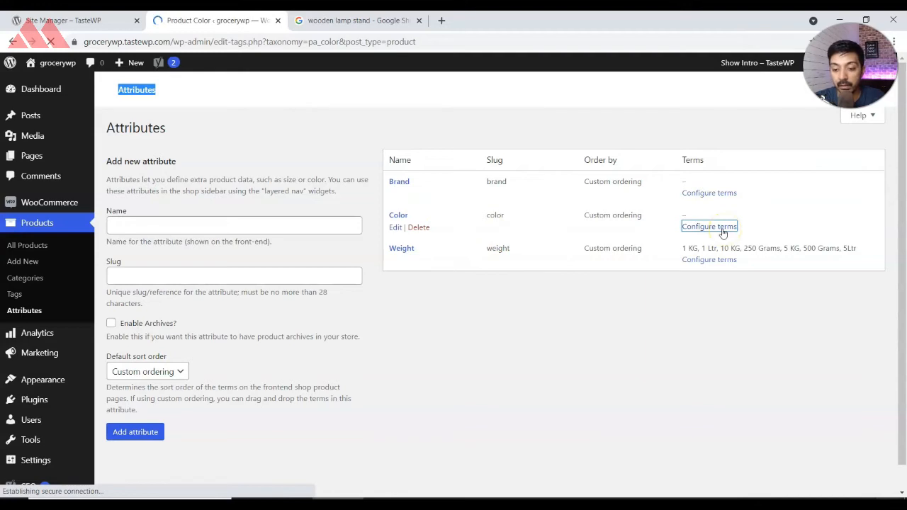
pyautogui.click(290, 263)
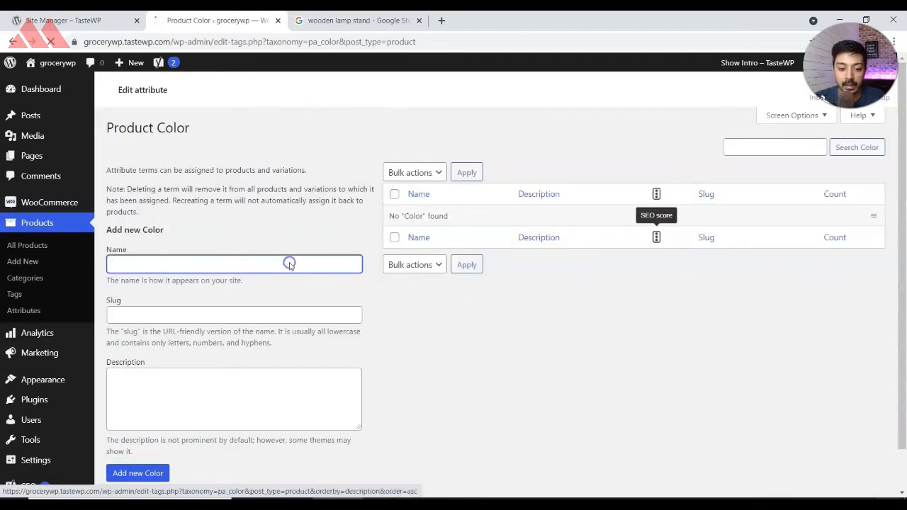
pyautogui.write('Red')
pyautogui.press('Tab')
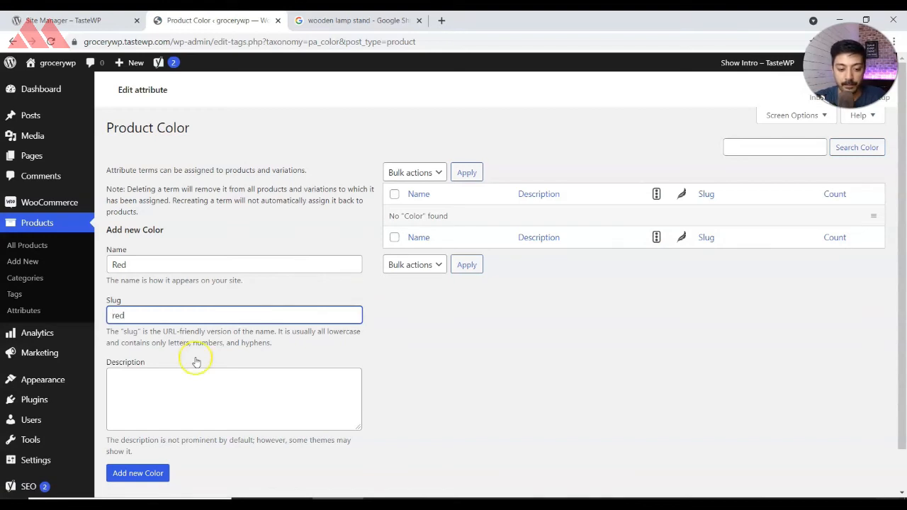
pyautogui.scroll(-1, 196, 362)
pyautogui.click(195, 357)
pyautogui.write('Th')
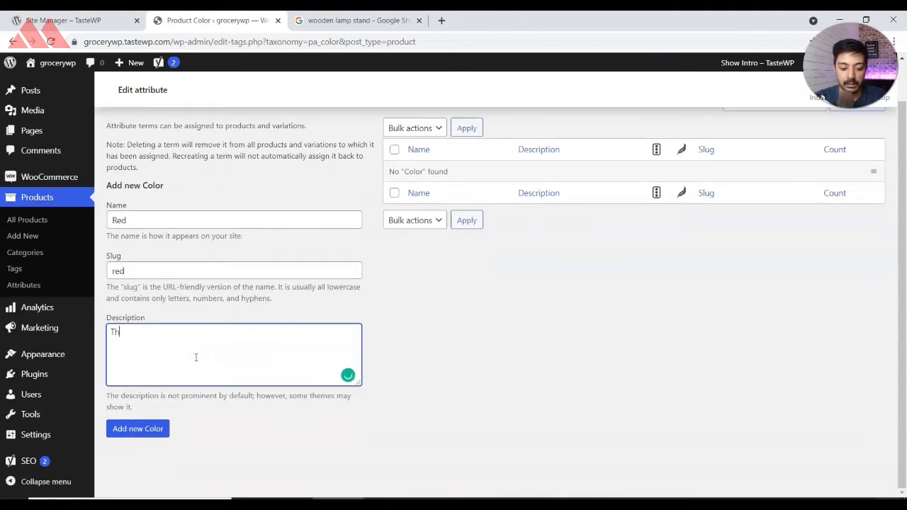
pyautogui.write('is is red products')
pyautogui.click(146, 435)
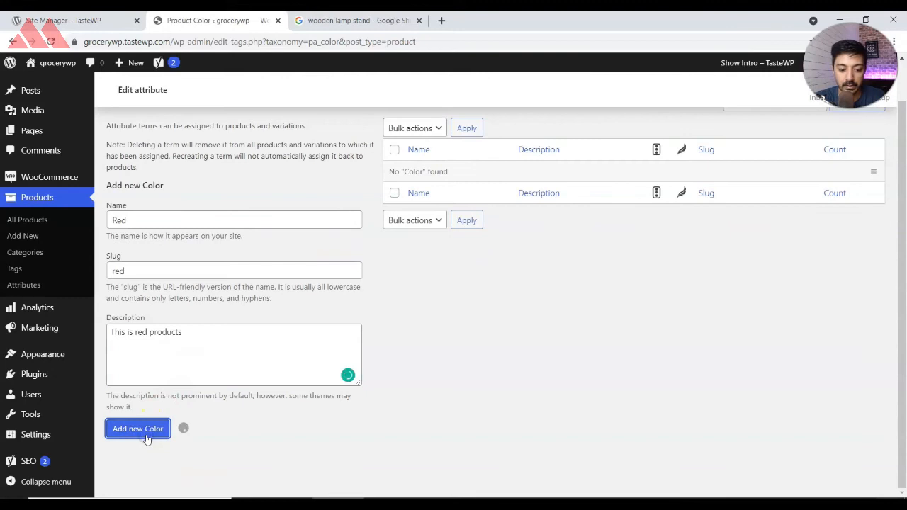
# - Add the Color term Blue with the slug blue and the description "This is blue products"
pyautogui.click(135, 219)
pyautogui.write('Blue')
pyautogui.press('Tab')
pyautogui.write('blue')
pyautogui.press('Tab')
pyautogui.write('This is blue products')
pyautogui.click(137, 428)
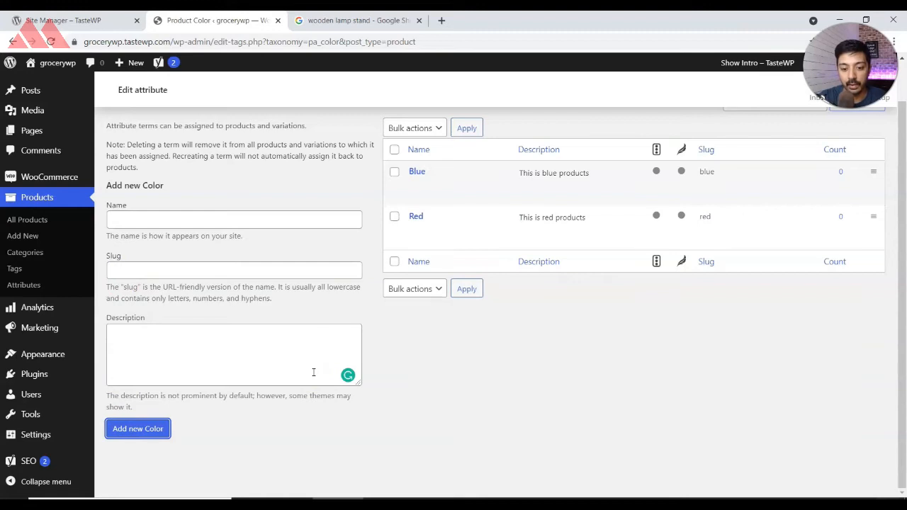
# - Add the terms Brand A and Brand B, with the slugs branda and brandb, to the Brand attribute
pyautogui.click(24, 285)
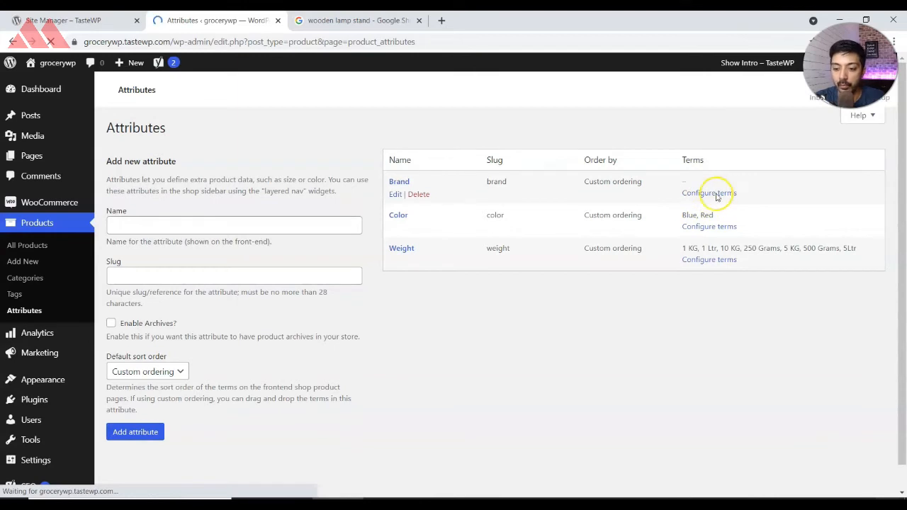
pyautogui.click(716, 197)
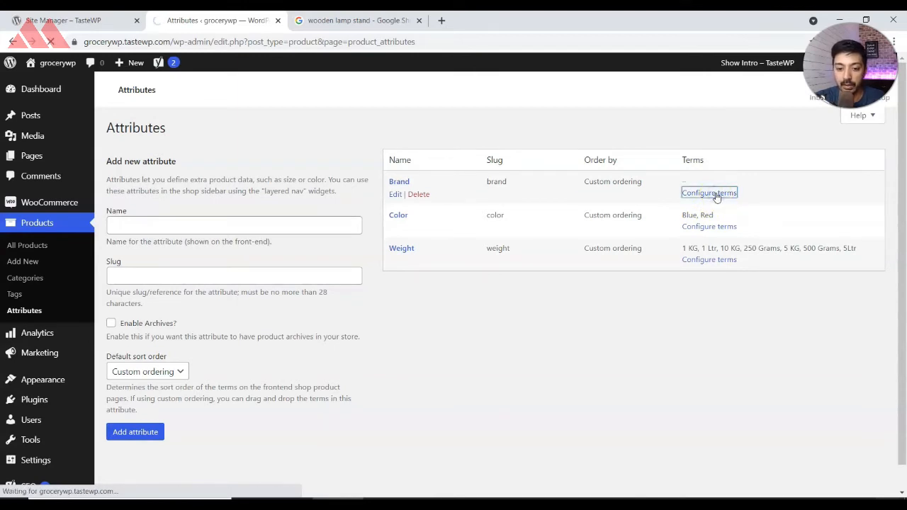
pyautogui.click(270, 264)
pyautogui.write('Brand A')
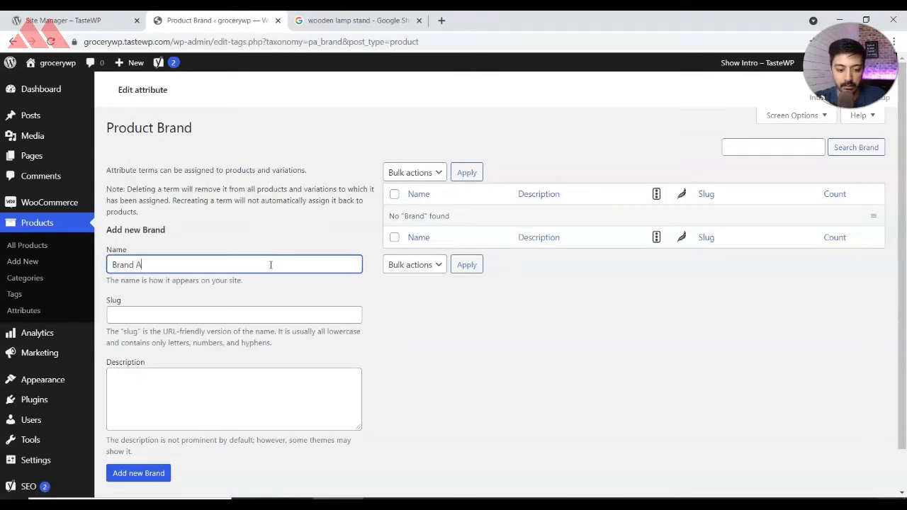
pyautogui.press('Tab')
pyautogui.press('Return')
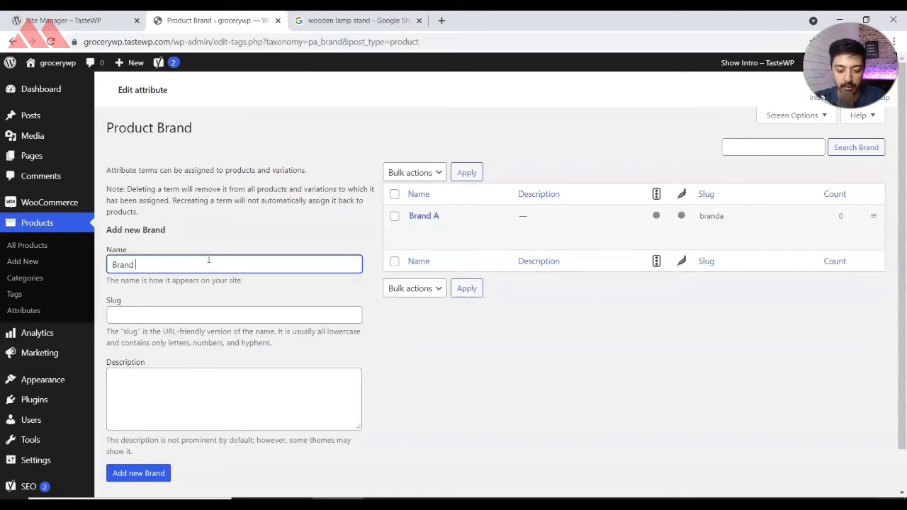
pyautogui.write('Brand B')
pyautogui.press('Tab')
pyautogui.press('Return')
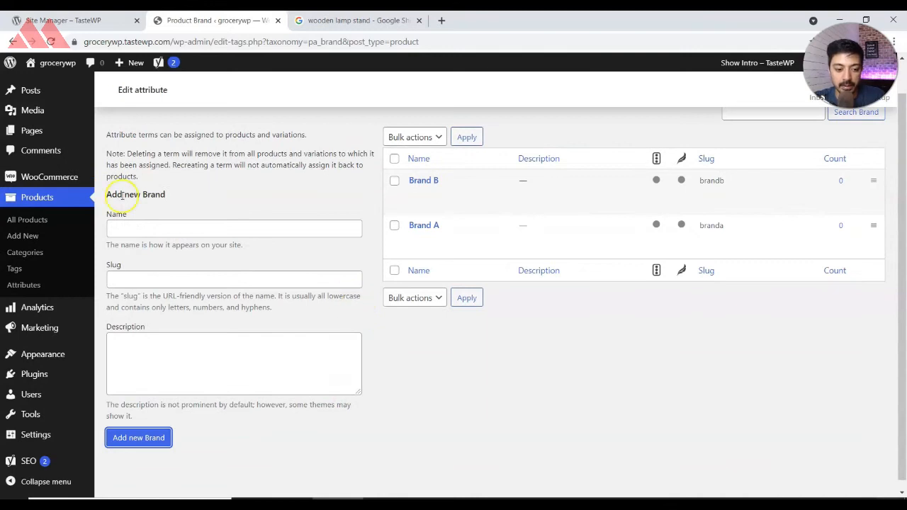
# - In the Yoast WooCommerce SEO settings, assign Product Brand to Brand and Product Color to Color, and save the changes
pyautogui.moveTo(75, 409)
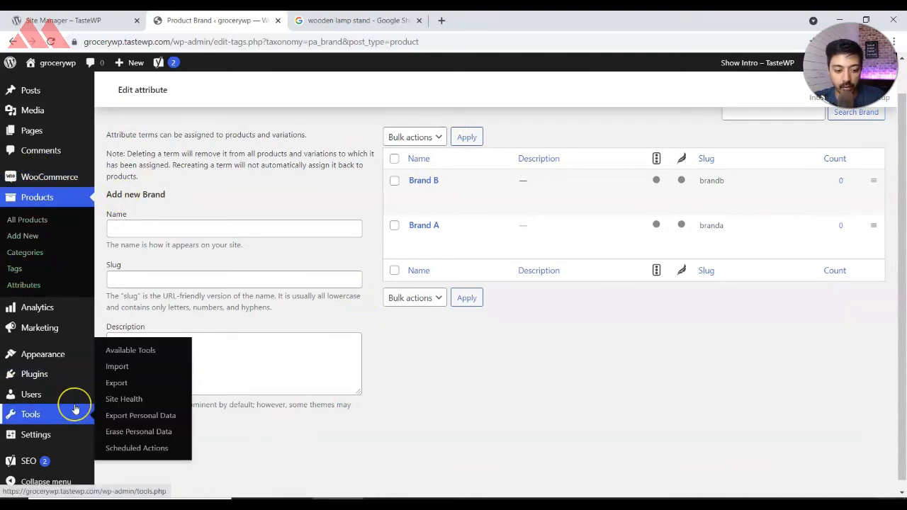
pyautogui.click(138, 438)
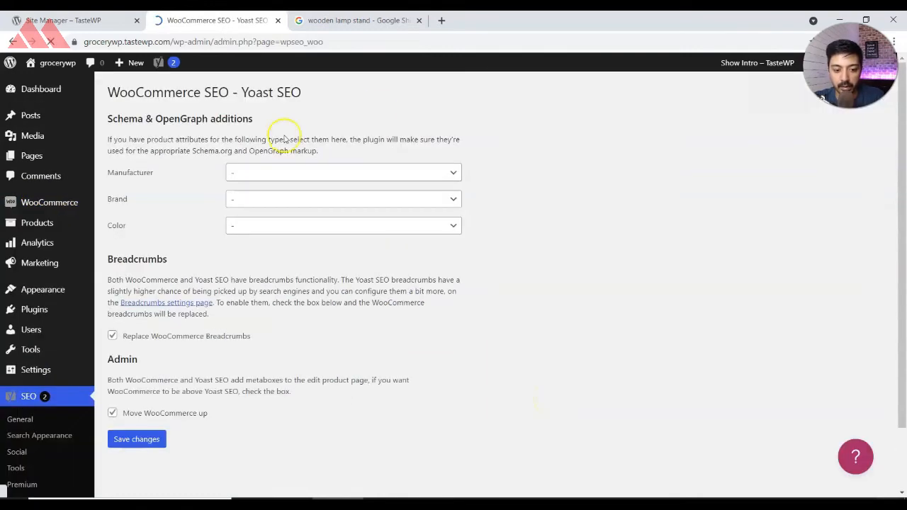
pyautogui.click(261, 204)
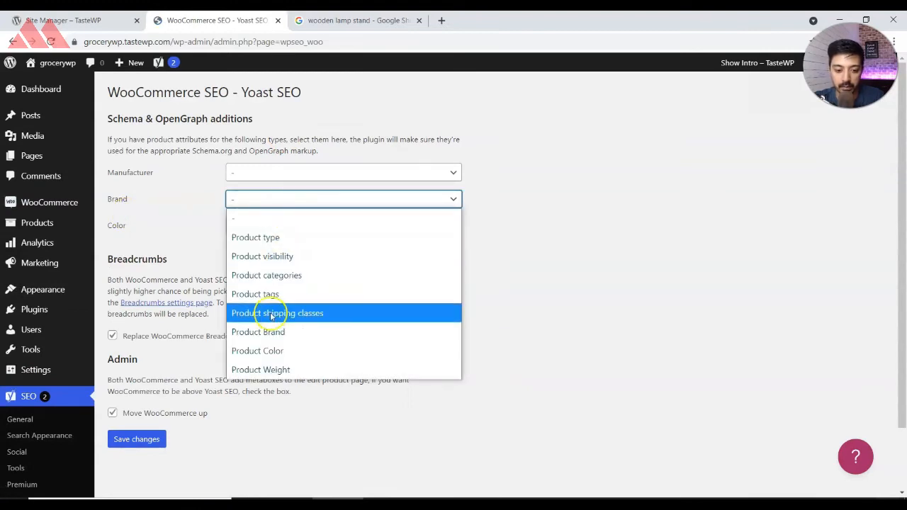
pyautogui.click(277, 331)
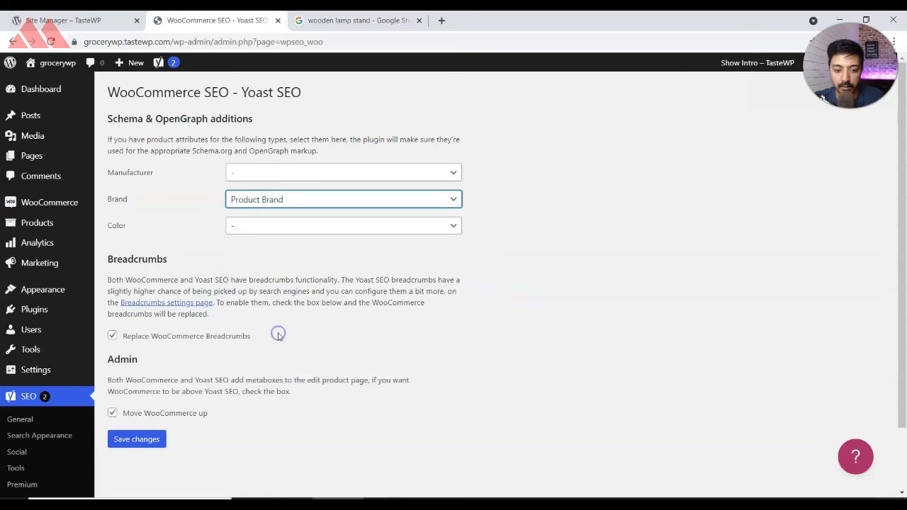
pyautogui.click(287, 230)
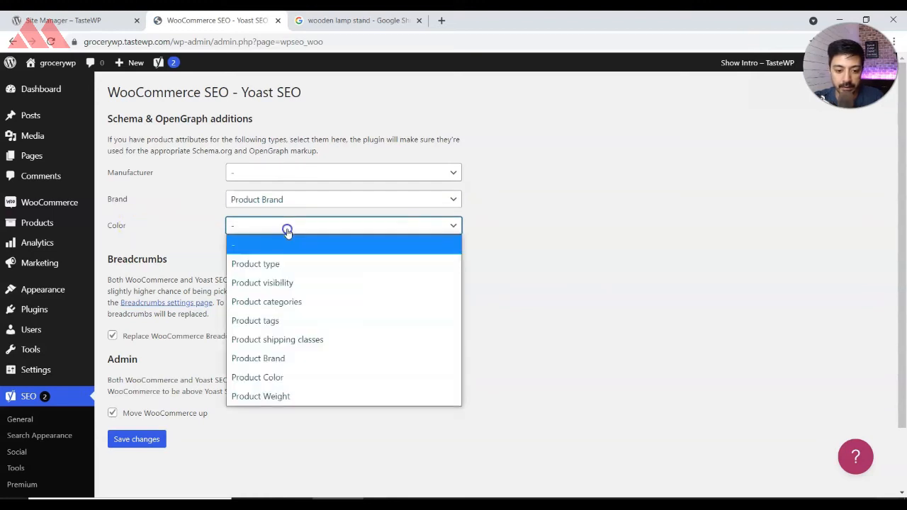
pyautogui.click(297, 377)
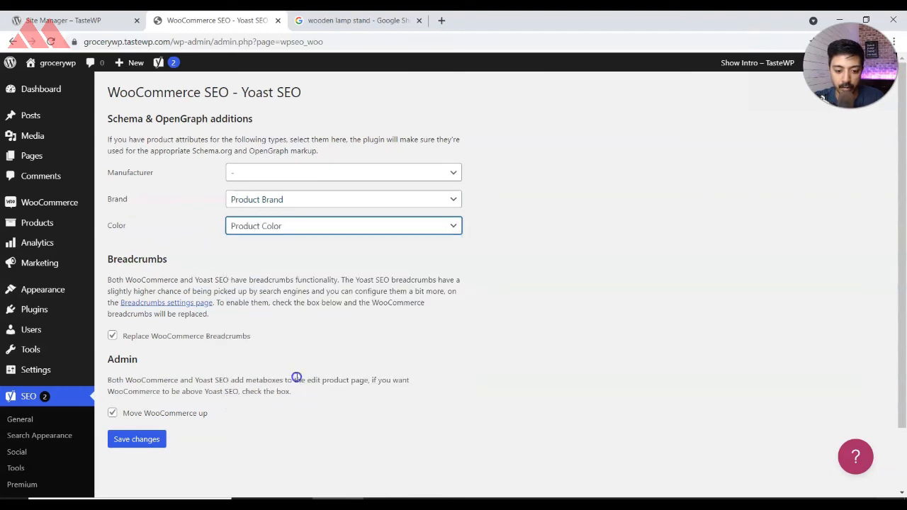
pyautogui.click(551, 319)
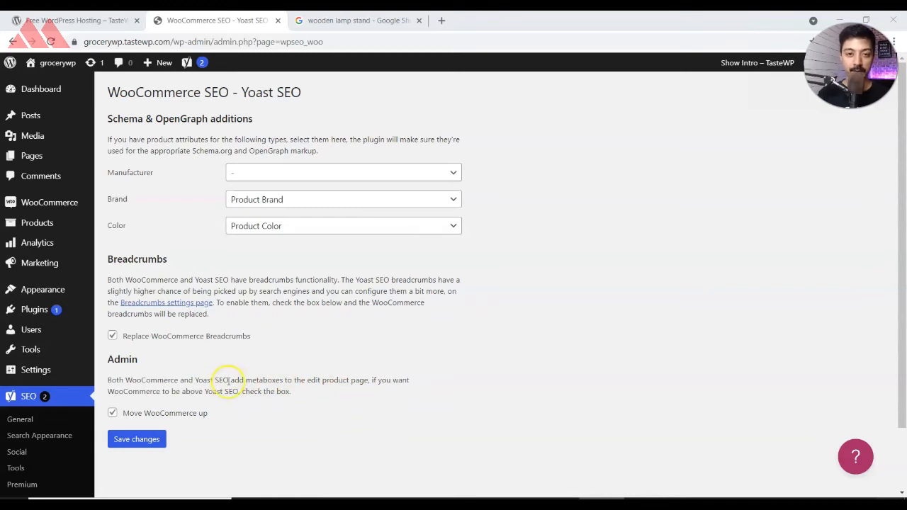
pyautogui.click(129, 440)
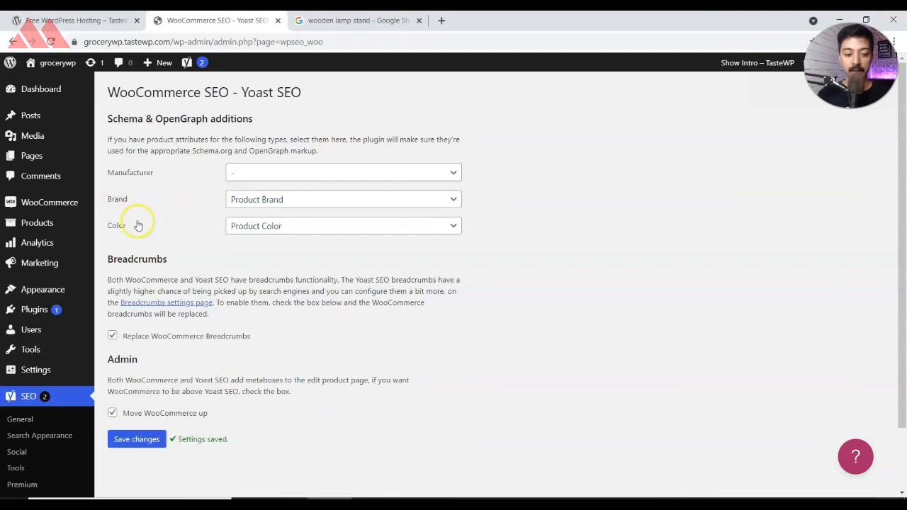
pyautogui.click(253, 173)
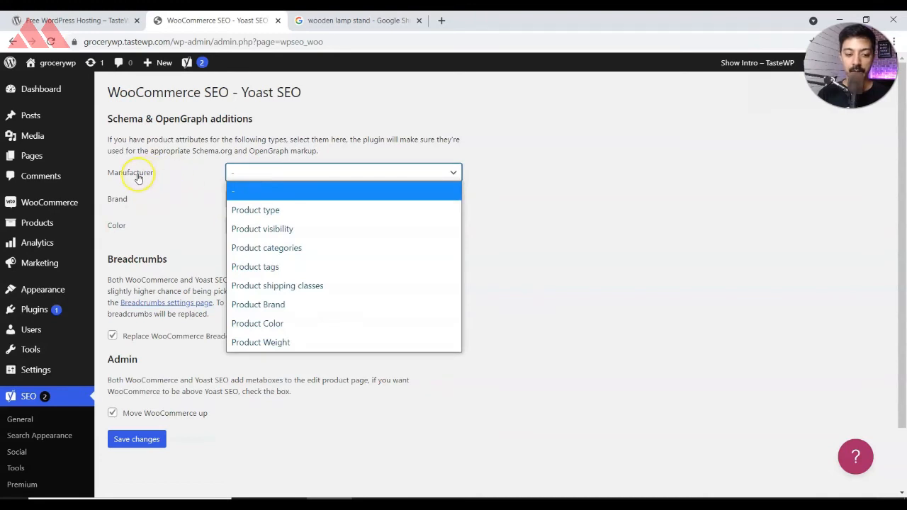
pyautogui.click(174, 172)
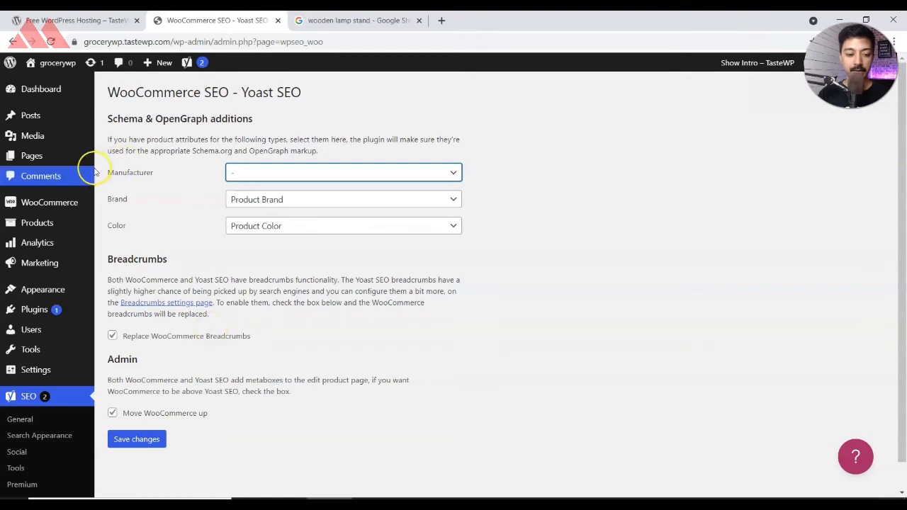
# - View the Cotton Tshirt product's store page in a separate tab and examine its short description, category and description sections
pyautogui.moveTo(29, 223)
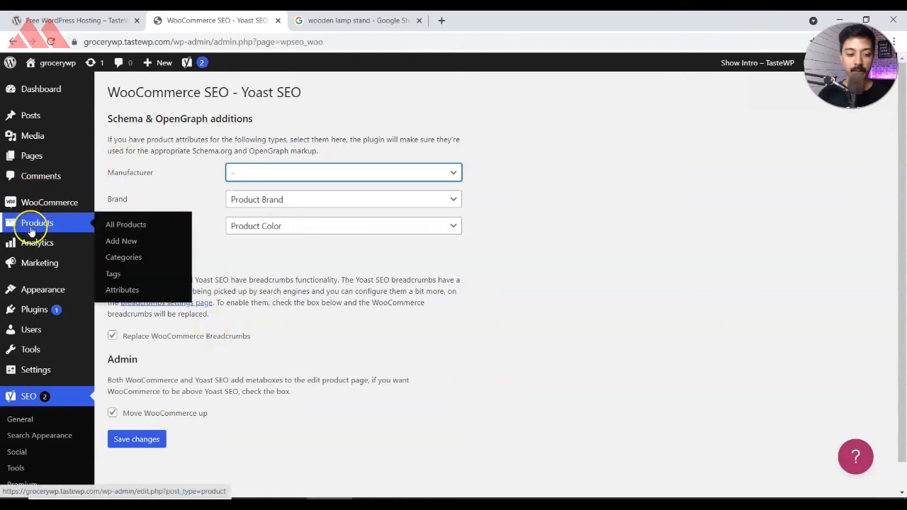
pyautogui.click(137, 226)
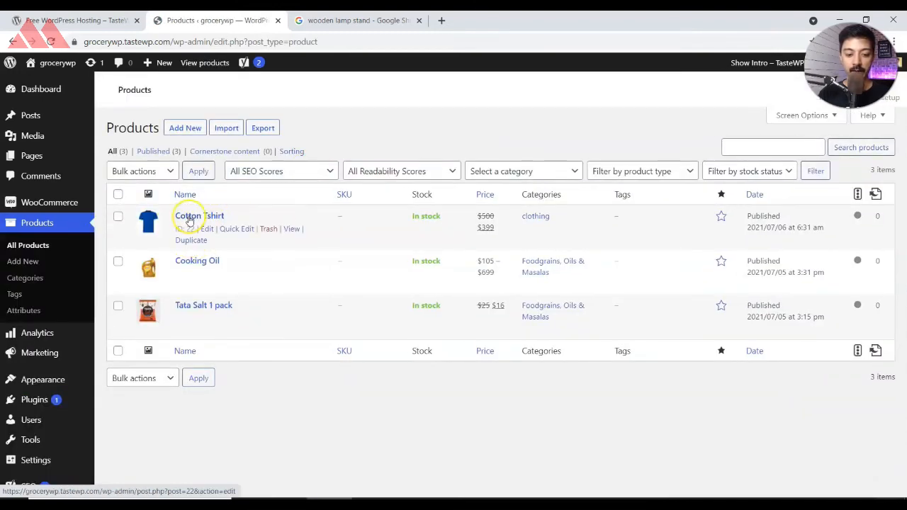
pyautogui.rightClick(291, 230)
pyautogui.click(302, 242)
pyautogui.hotkey('ctrl', 'Tab')
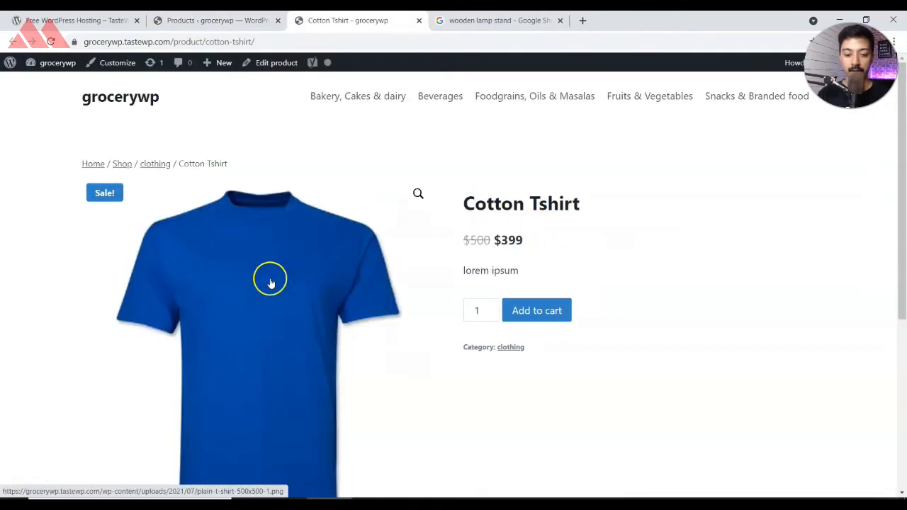
pyautogui.tripleClick(497, 267)
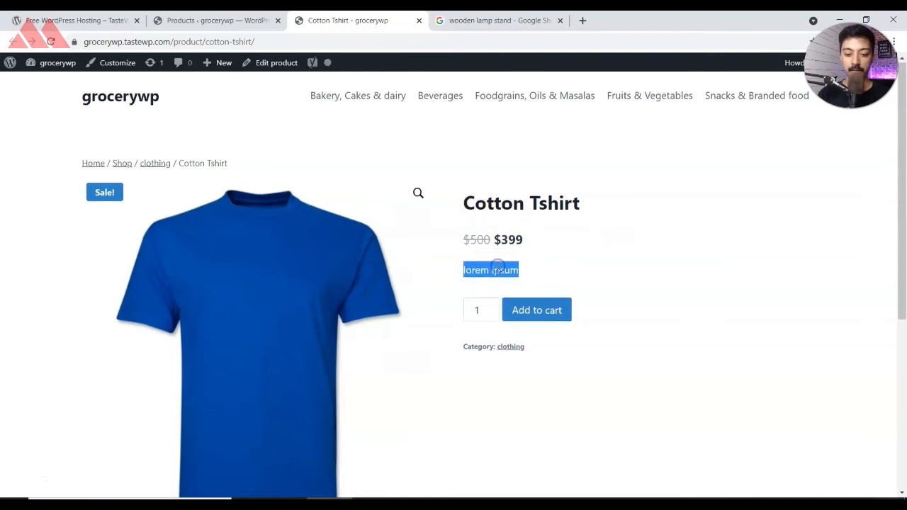
pyautogui.scroll(-3, 497, 267)
pyautogui.click(482, 124)
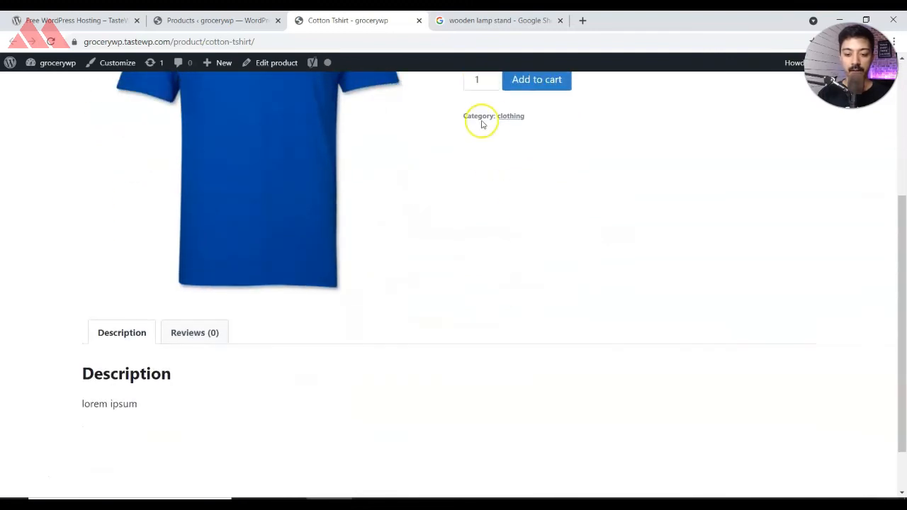
pyautogui.scroll(-2, 269, 328)
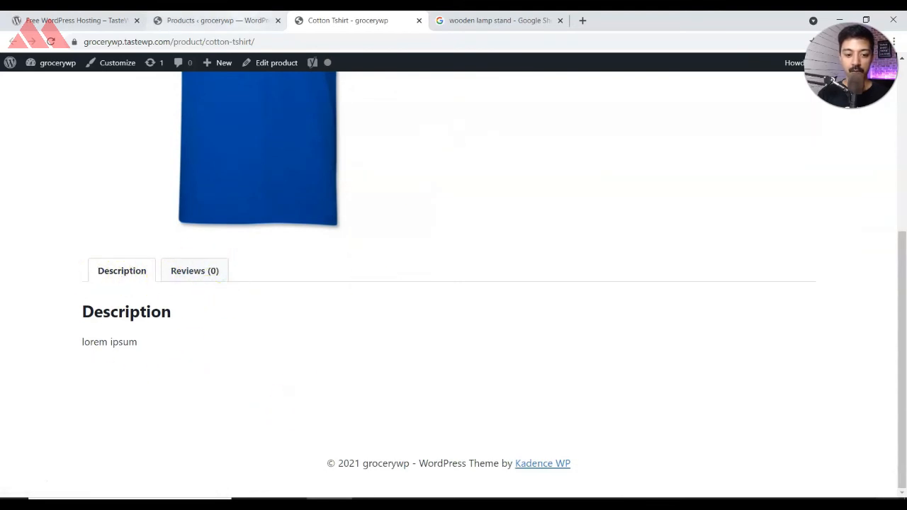
# - Edit the Cotton Tshirt product, add the Brand attribute with the value Brand A, and save its attributes
pyautogui.click(212, 20)
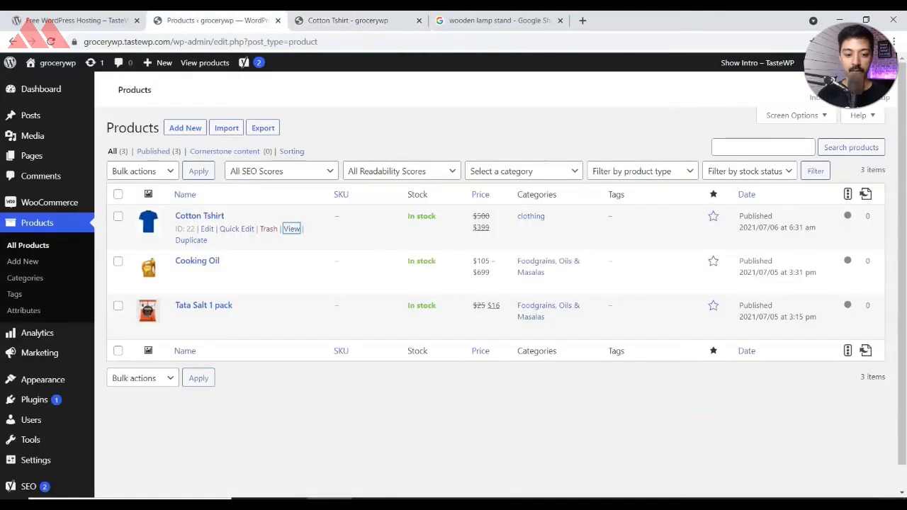
pyautogui.click(207, 229)
pyautogui.scroll(-3, 529, 162)
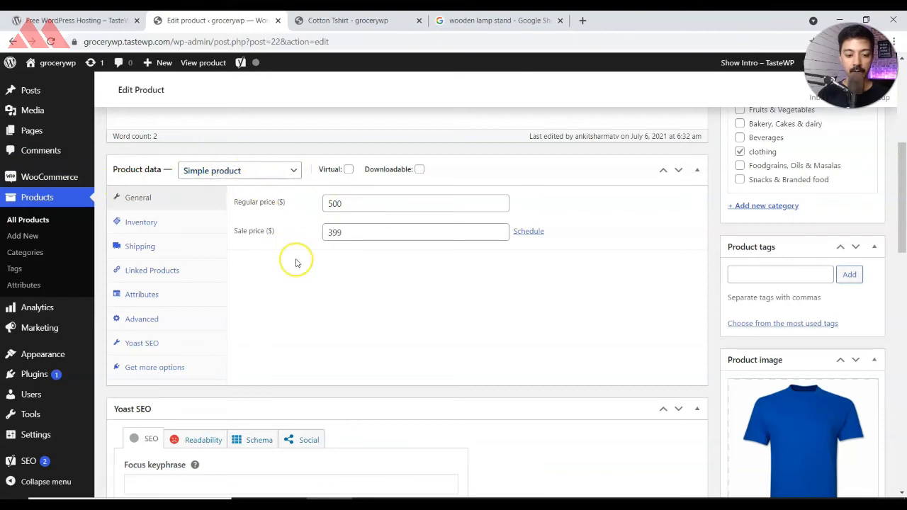
pyautogui.click(130, 297)
pyautogui.click(305, 201)
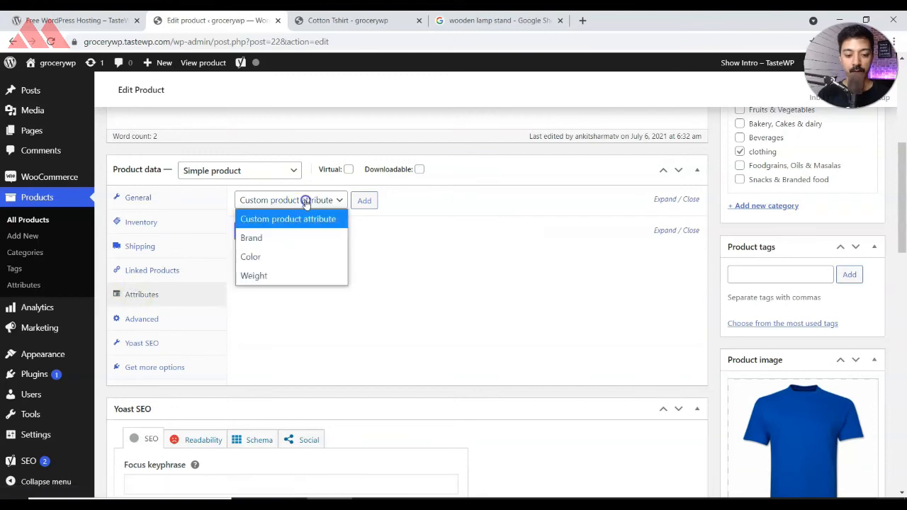
pyautogui.click(283, 237)
pyautogui.click(365, 200)
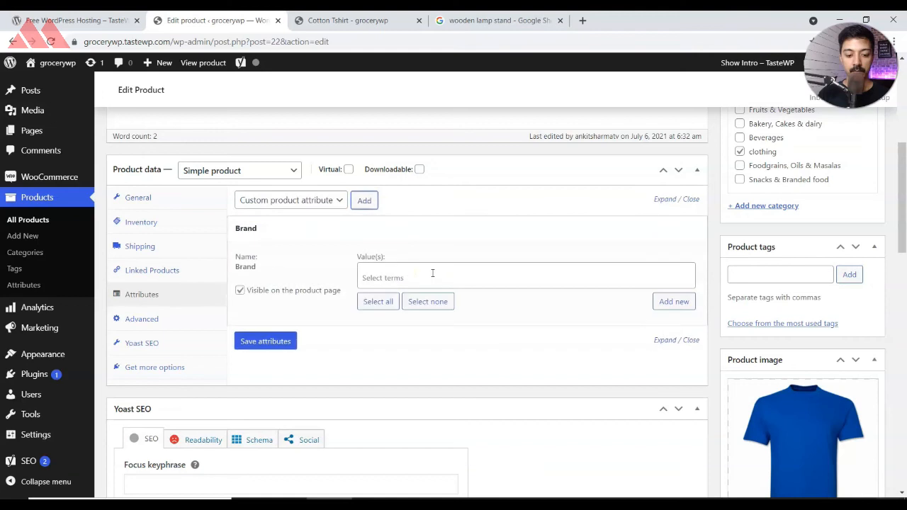
pyautogui.click(392, 276)
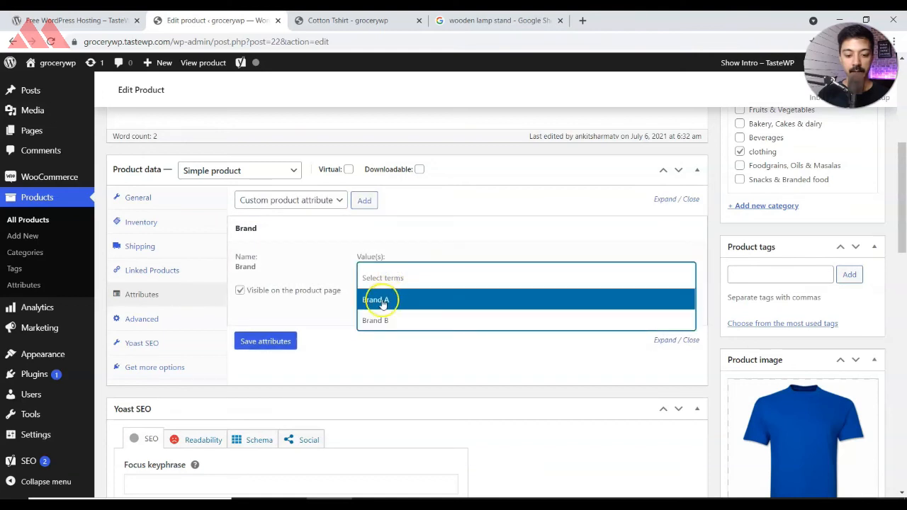
pyautogui.click(383, 301)
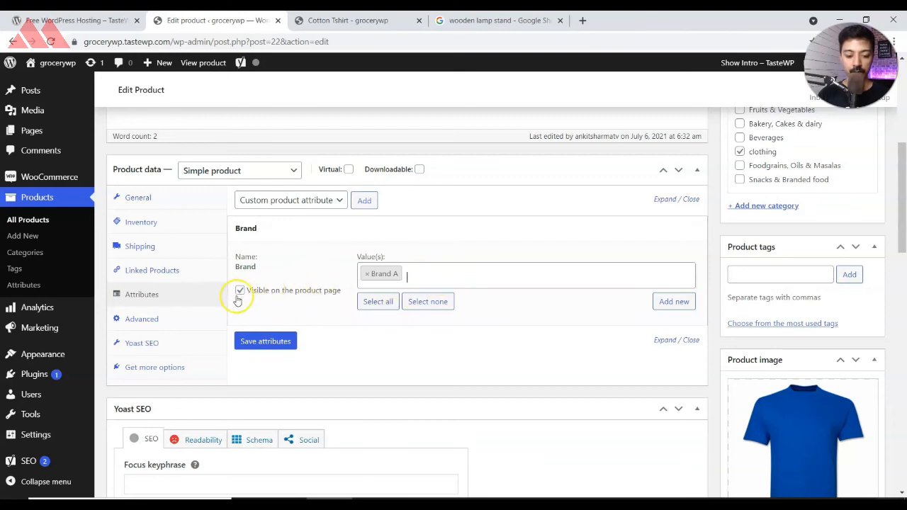
pyautogui.click(249, 341)
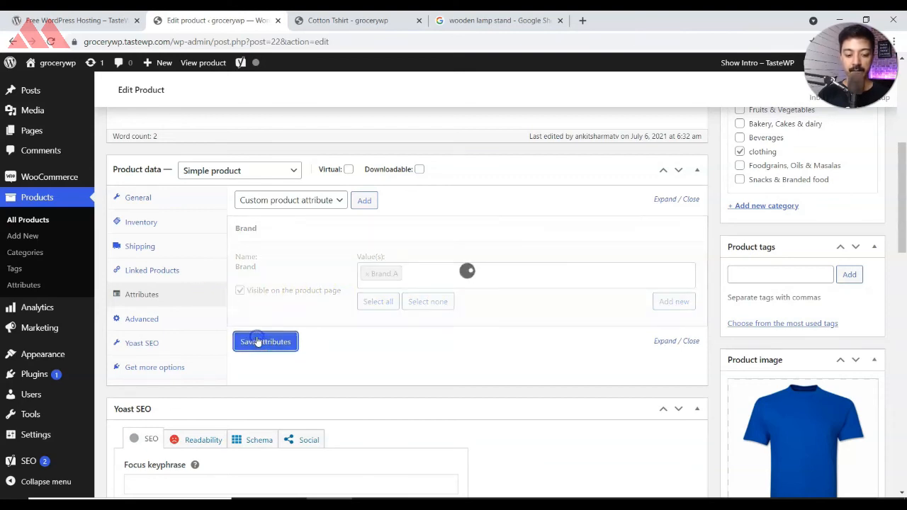
# - Add the Color attribute with the value Blue to the Cotton Tshirt product and save its attributes
pyautogui.click(324, 200)
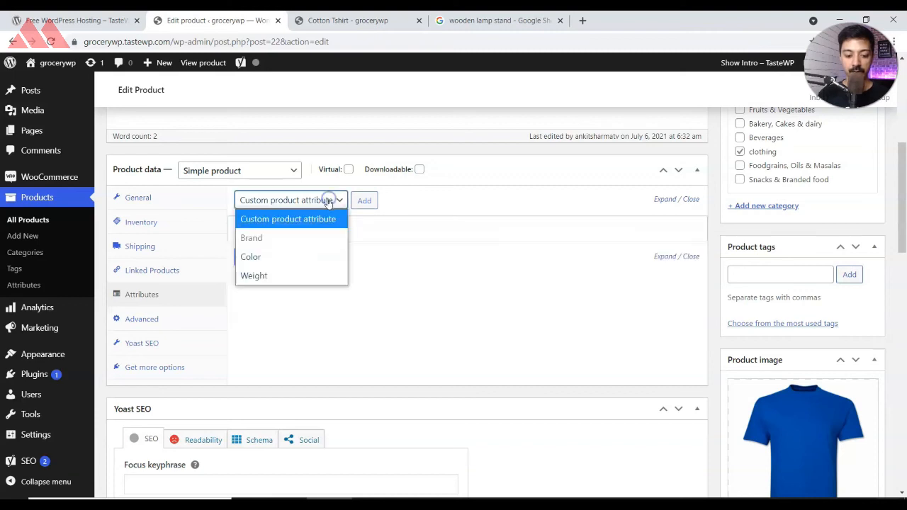
pyautogui.click(280, 256)
pyautogui.click(364, 202)
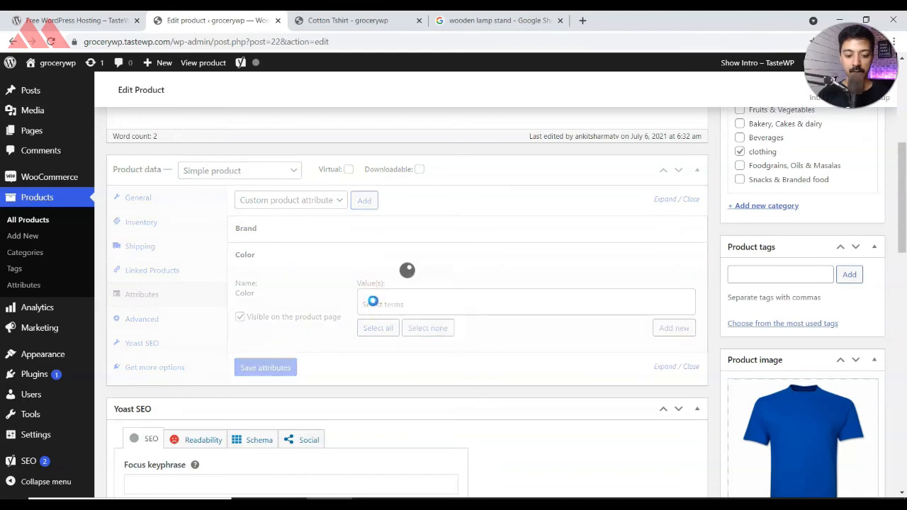
pyautogui.click(375, 302)
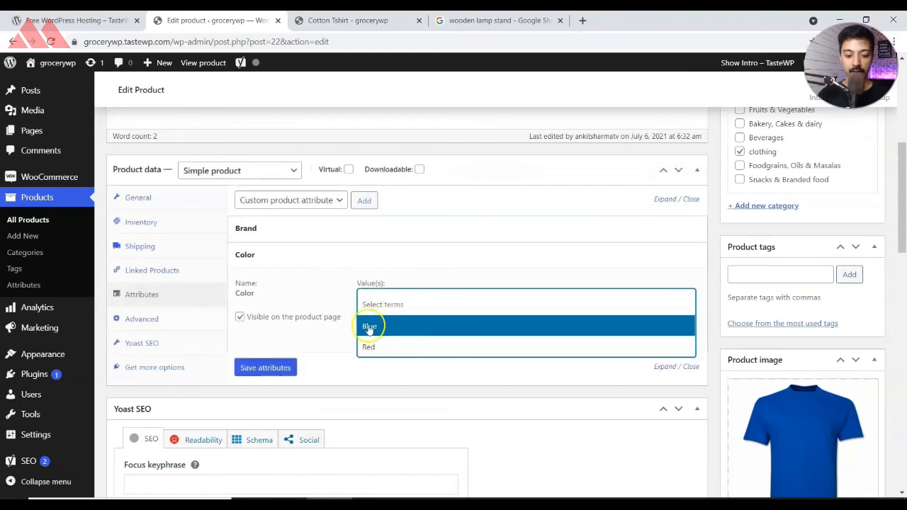
pyautogui.click(369, 326)
pyautogui.click(273, 368)
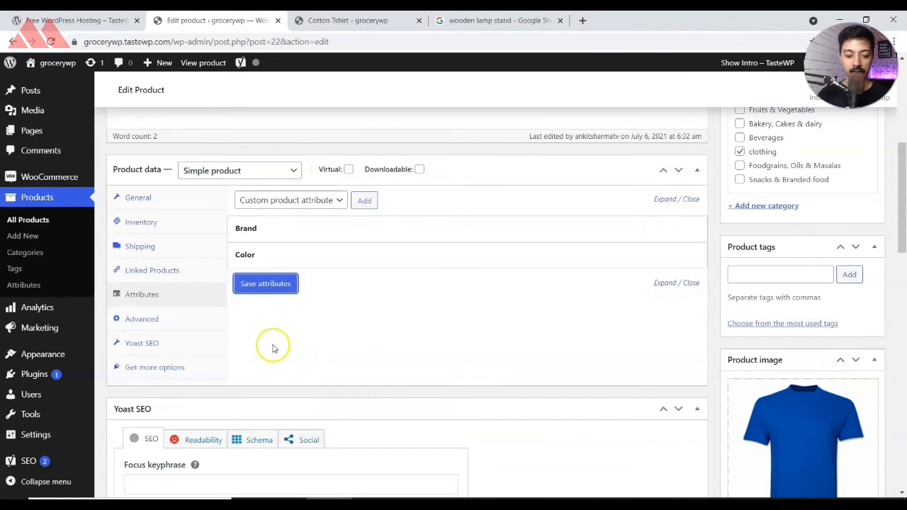
# - Examine the Yoast SEO product identifier fields of the Cotton Tshirt, including GTIN, ISBN and MPN
pyautogui.click(138, 345)
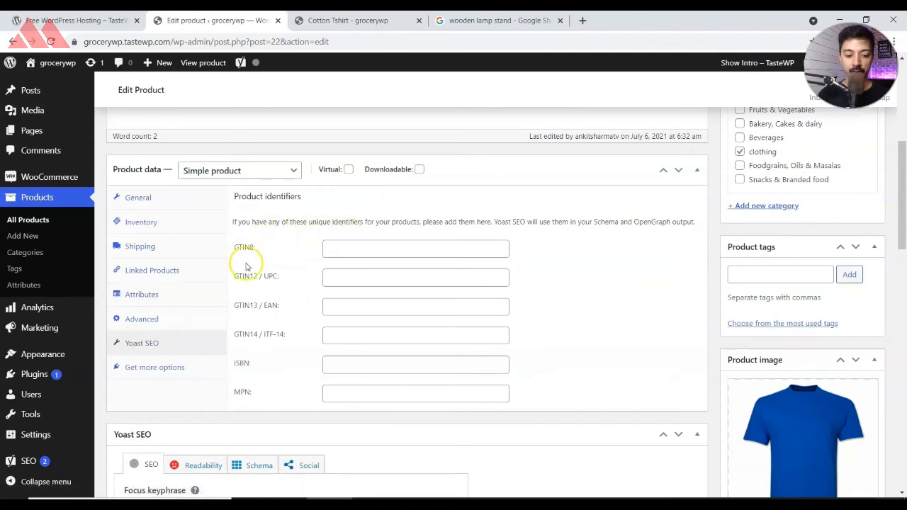
pyautogui.scroll(-1, 271, 291)
pyautogui.scroll(-1, 269, 292)
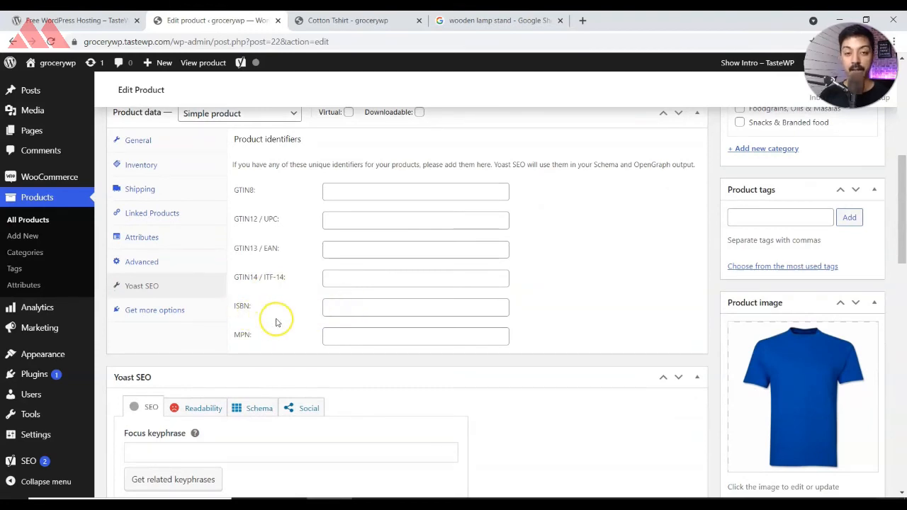
pyautogui.click(371, 309)
pyautogui.click(578, 315)
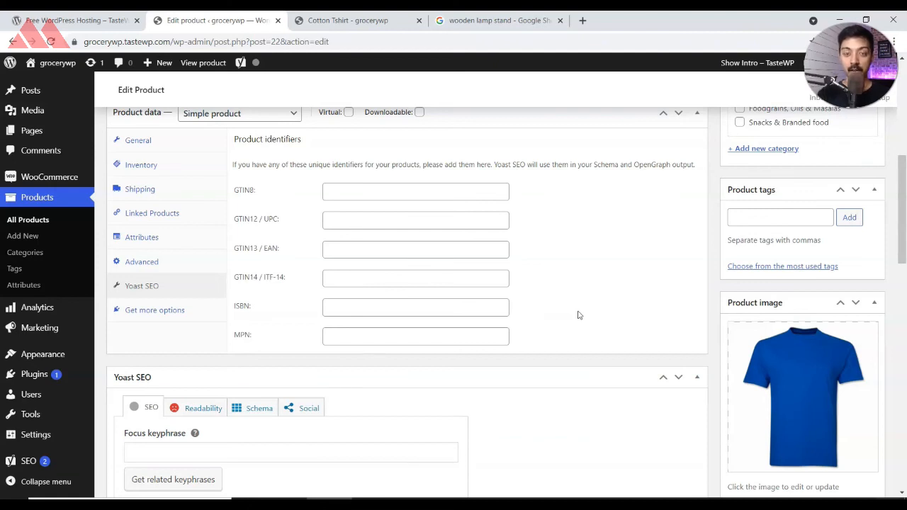
pyautogui.click(453, 307)
# - Update the Cotton Tshirt product, and view the Additional information section on its reloaded store page
pyautogui.scroll(1, 567, 286)
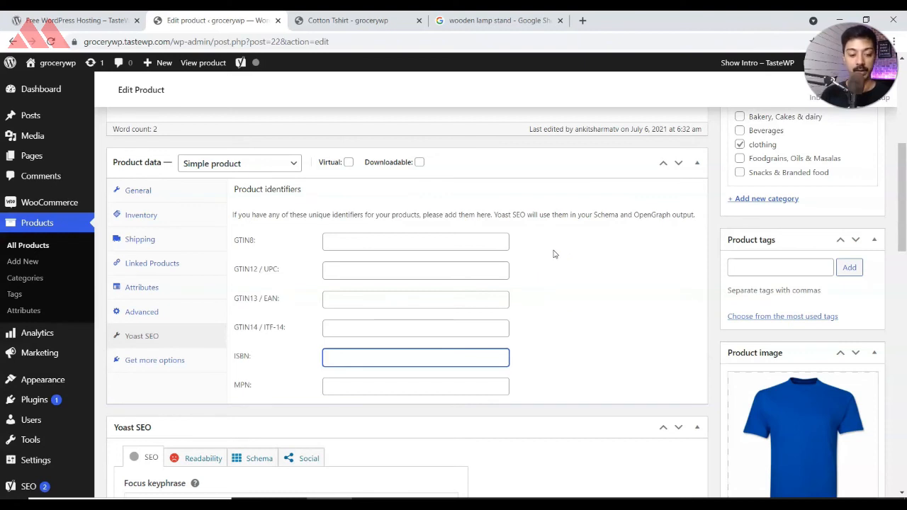
pyautogui.scroll(5, 554, 253)
pyautogui.click(856, 347)
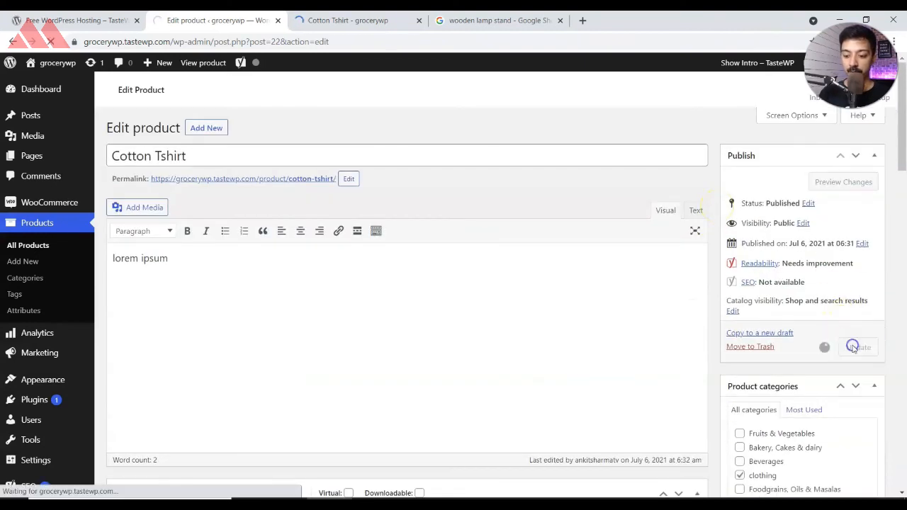
pyautogui.click(348, 20)
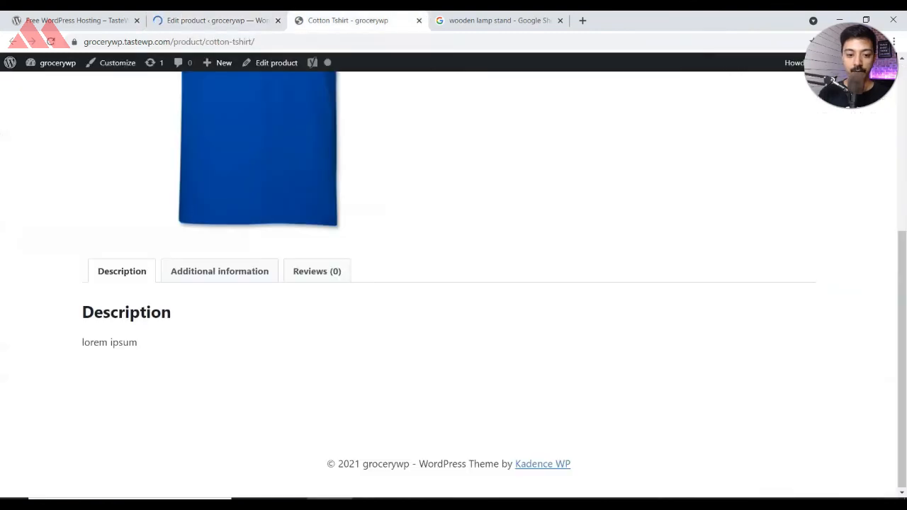
pyautogui.click(50, 41)
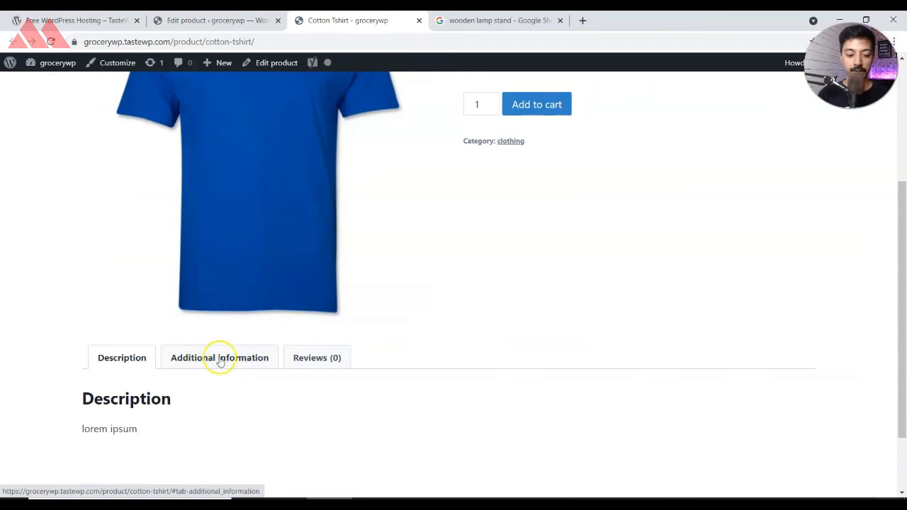
pyautogui.click(257, 358)
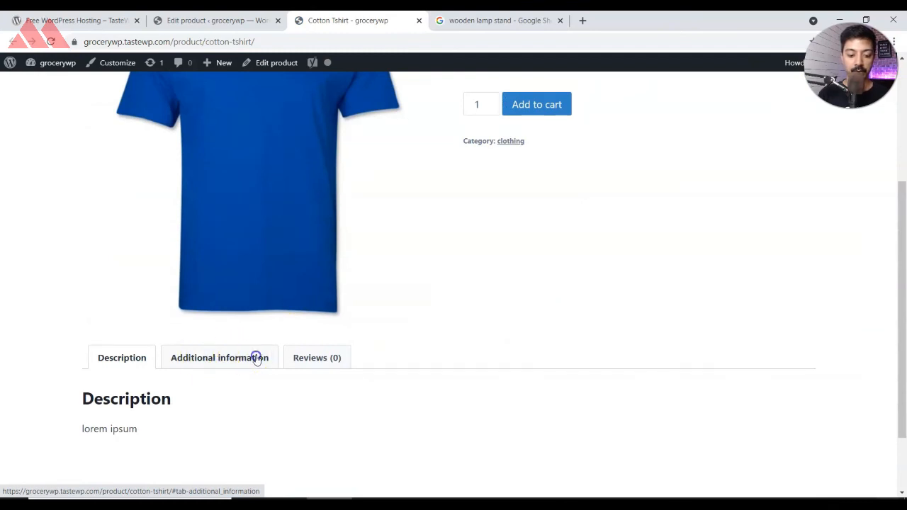
pyautogui.scroll(-1, 184, 375)
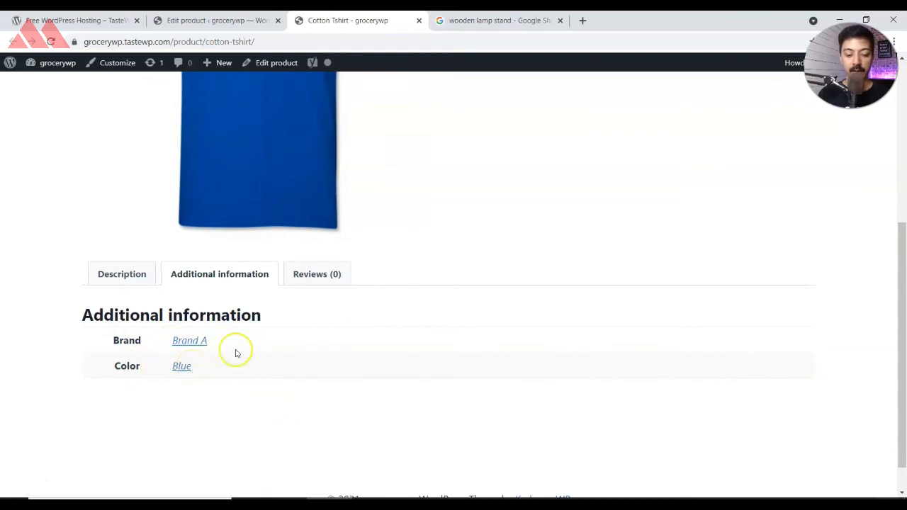
# - Examine the Brand A and Blue archive pages linked from the product's additional information
pyautogui.click(197, 342)
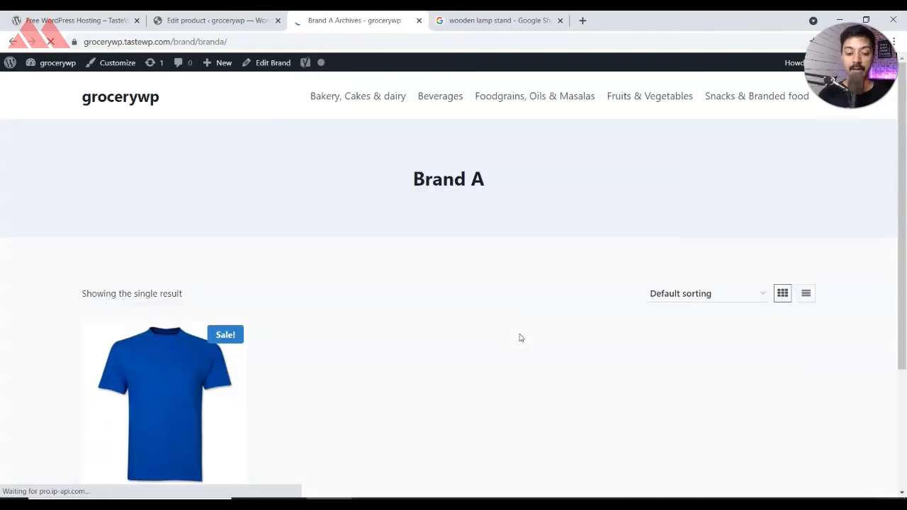
pyautogui.scroll(-2, 401, 276)
pyautogui.hotkey('alt', 'Left')
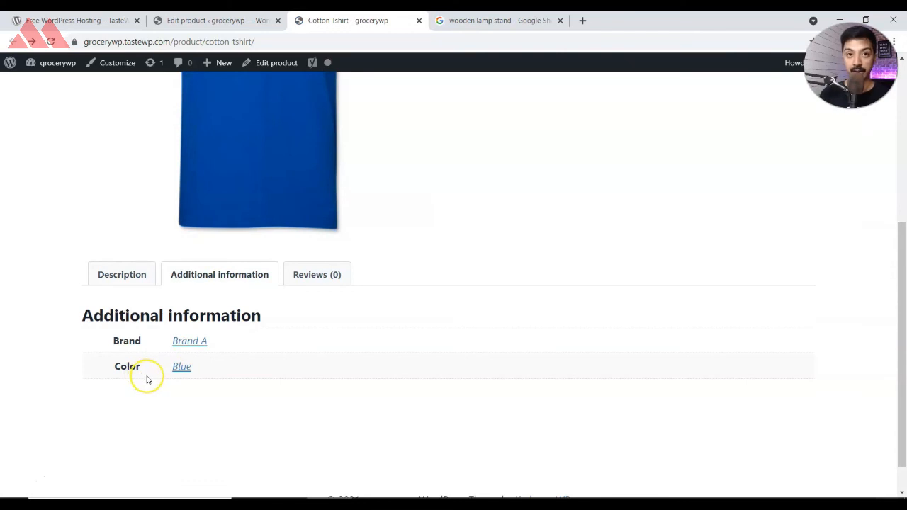
pyautogui.click(188, 370)
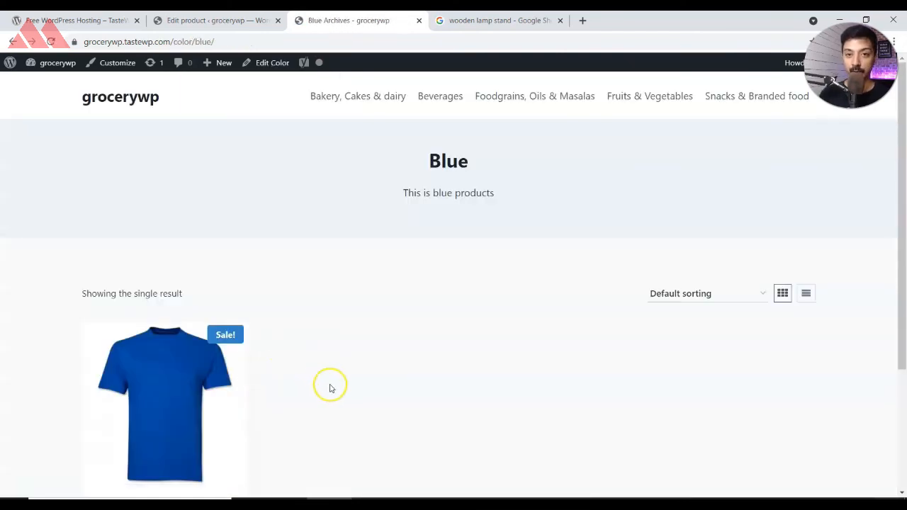
pyautogui.click(285, 325)
pyautogui.scroll(-1, 286, 326)
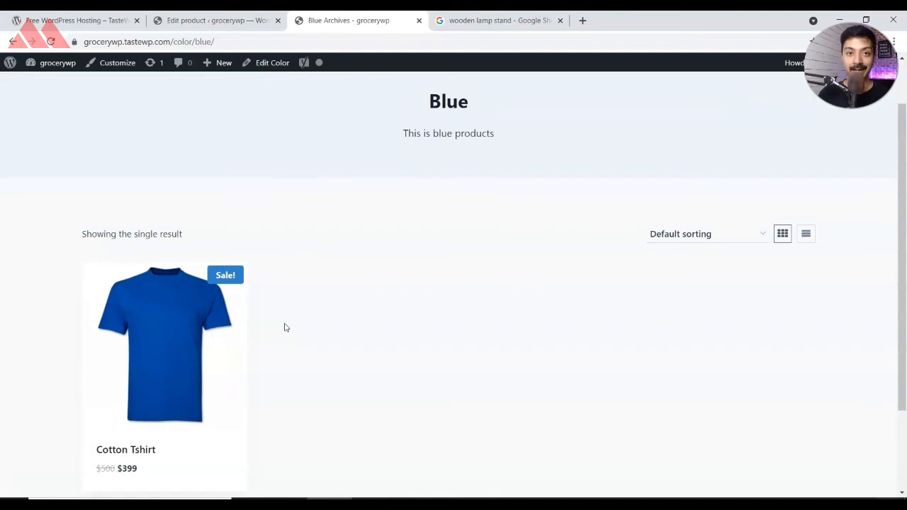
pyautogui.click(65, 132)
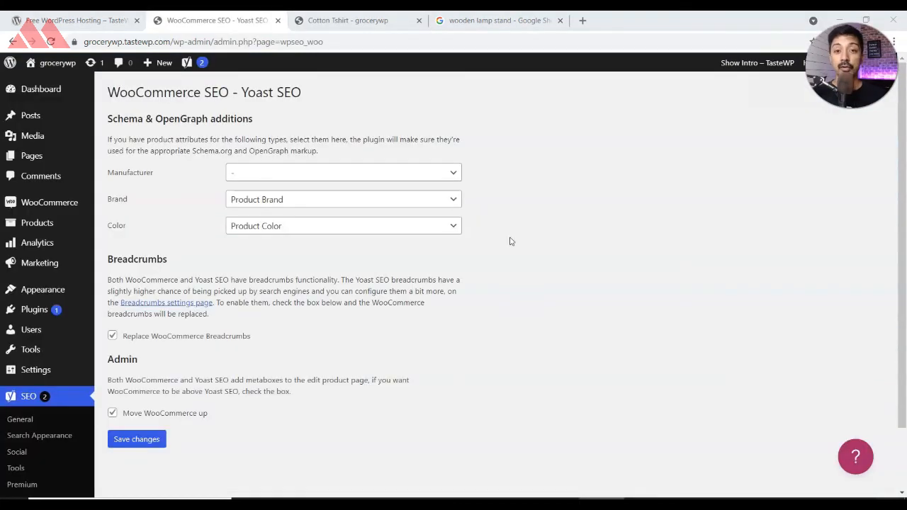